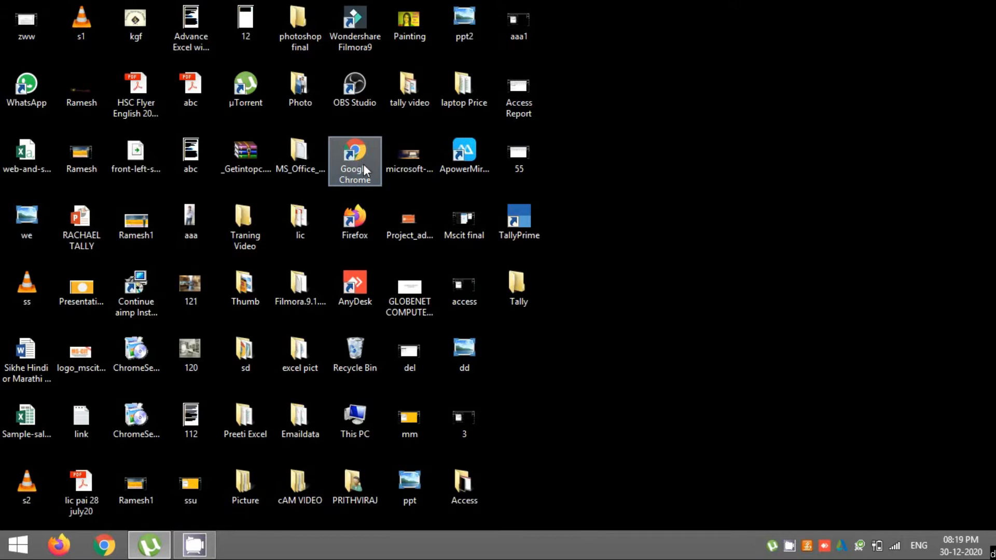
# Step: Open Google Chrome and search Google for 'tally download'
pyautogui.doubleClick(363, 153)
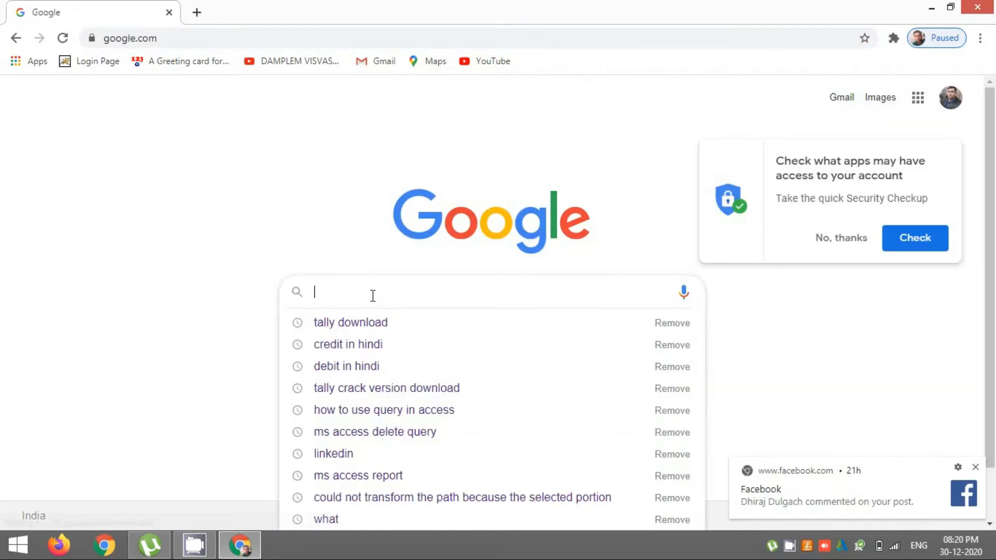
pyautogui.write('ta')
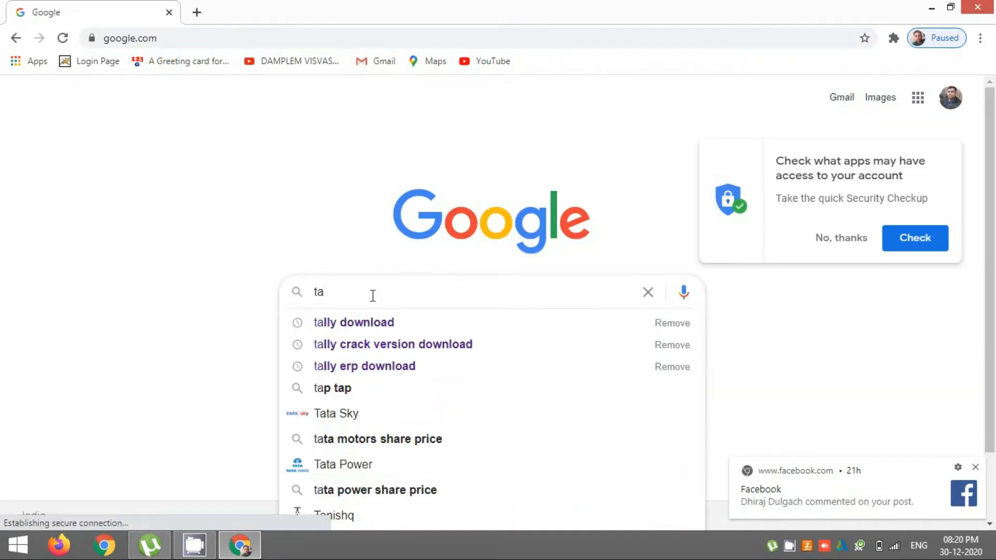
pyautogui.write('lly d')
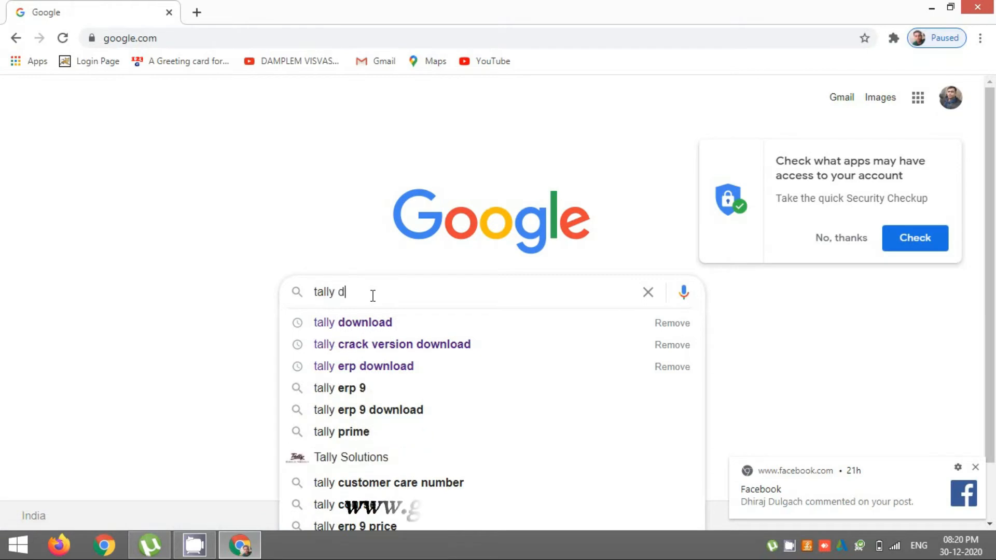
pyautogui.write('ownload')
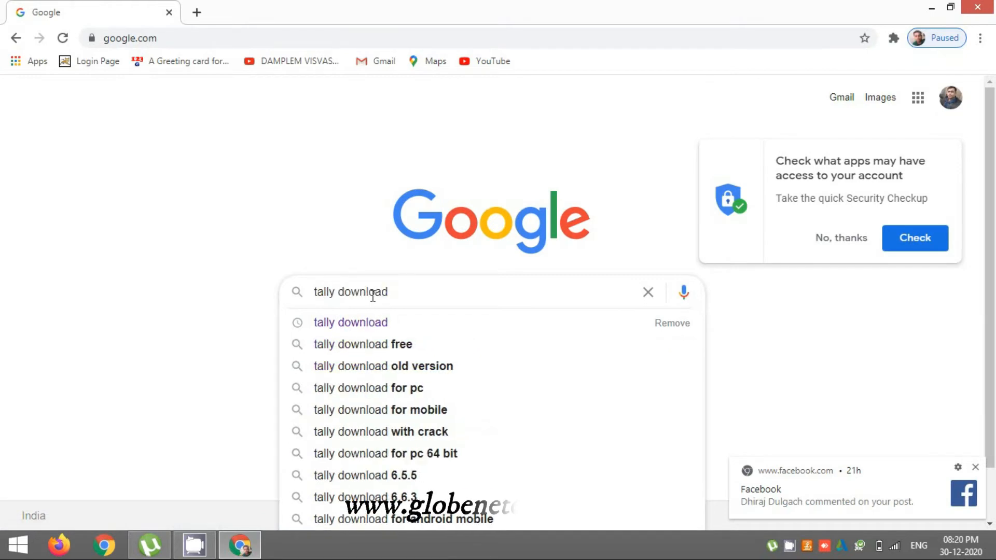
pyautogui.press('Return')
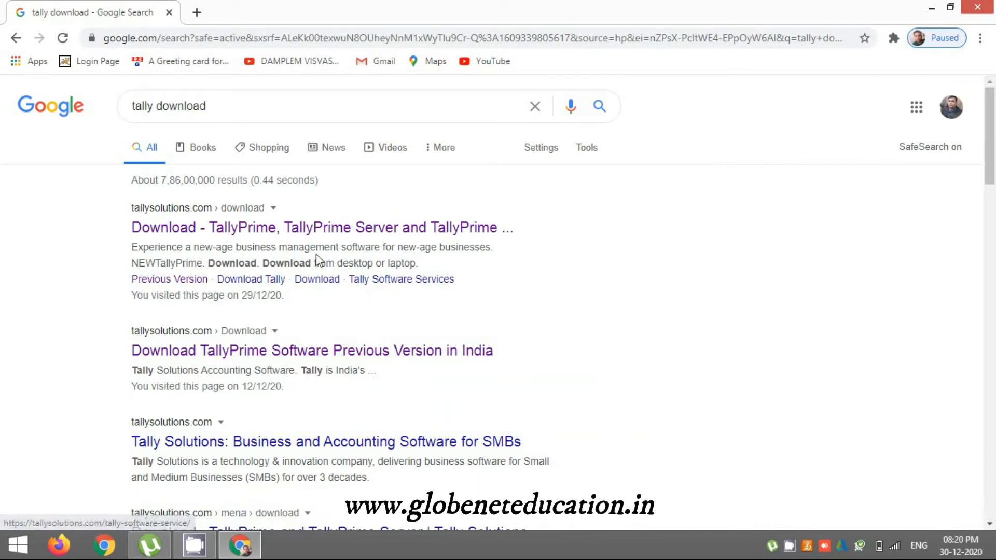
# Step: Download the TallyPrime installer from tallysolutions.com and run setup (2).exe
pyautogui.click(202, 219)
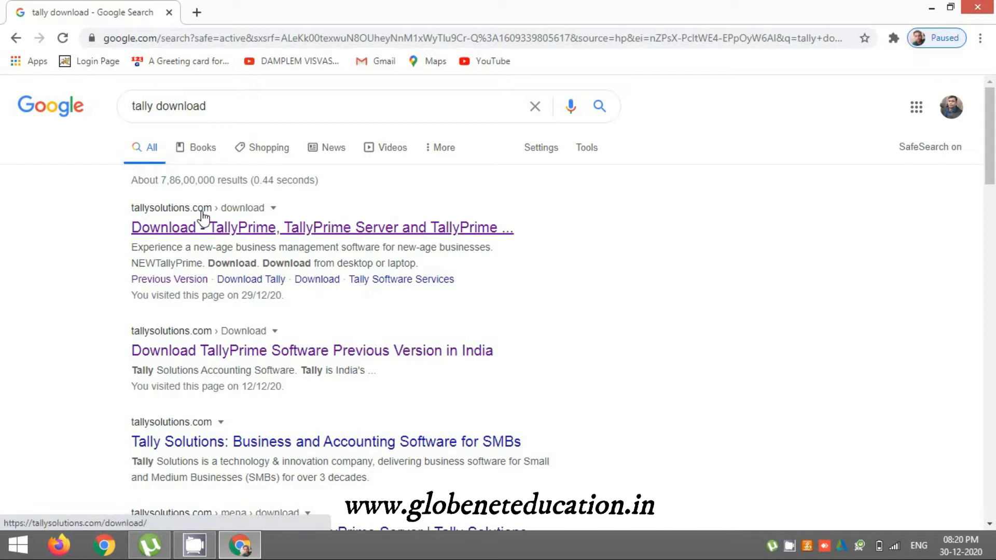
pyautogui.click(199, 221)
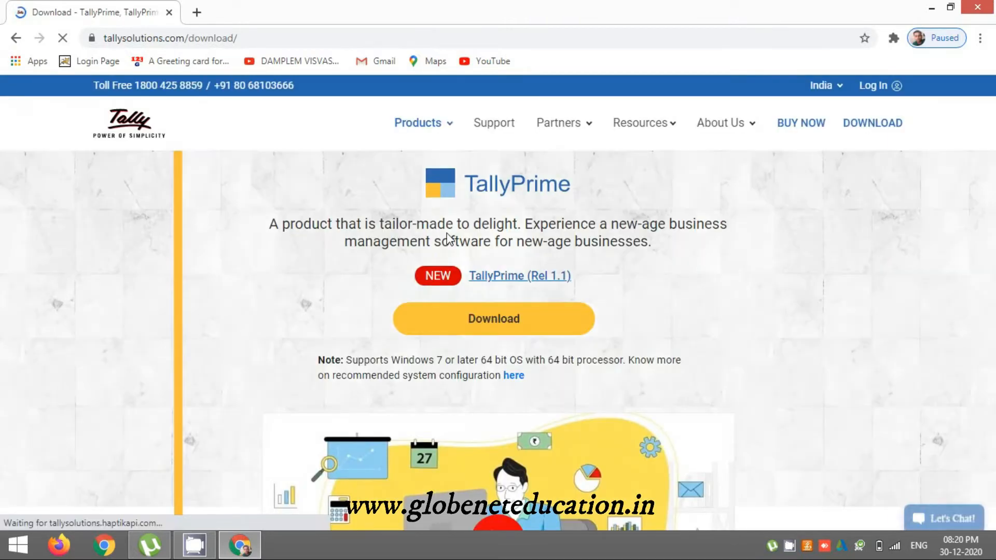
pyautogui.click(462, 332)
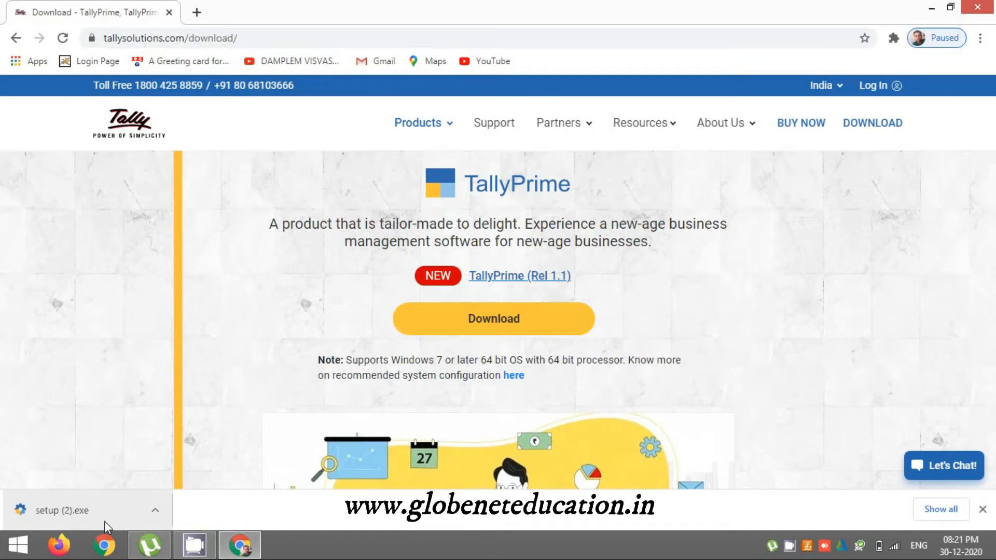
pyautogui.click(105, 522)
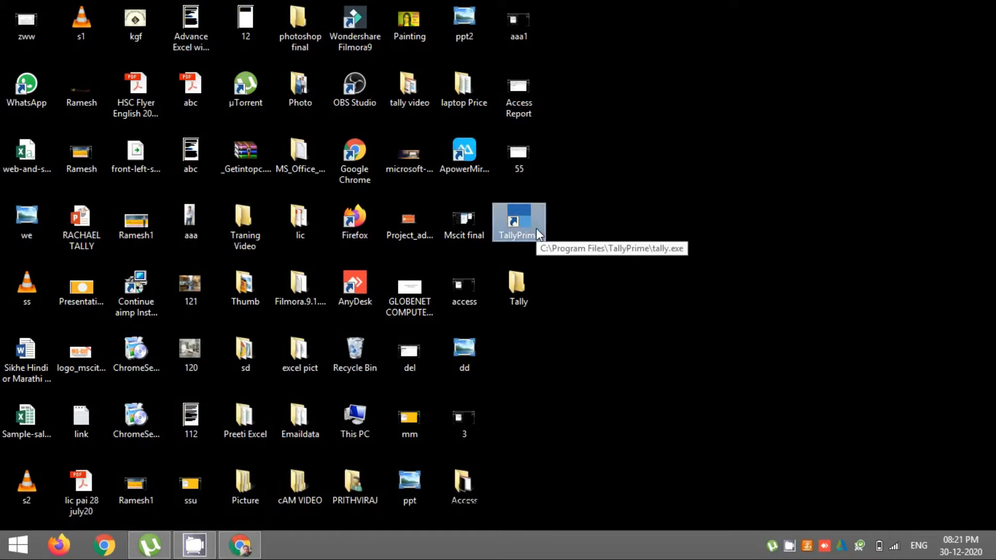
# Step: Launch TallyPrime, review the Setup Manager's configuration list, then dismiss and minimize the manager
pyautogui.doubleClick(519, 221)
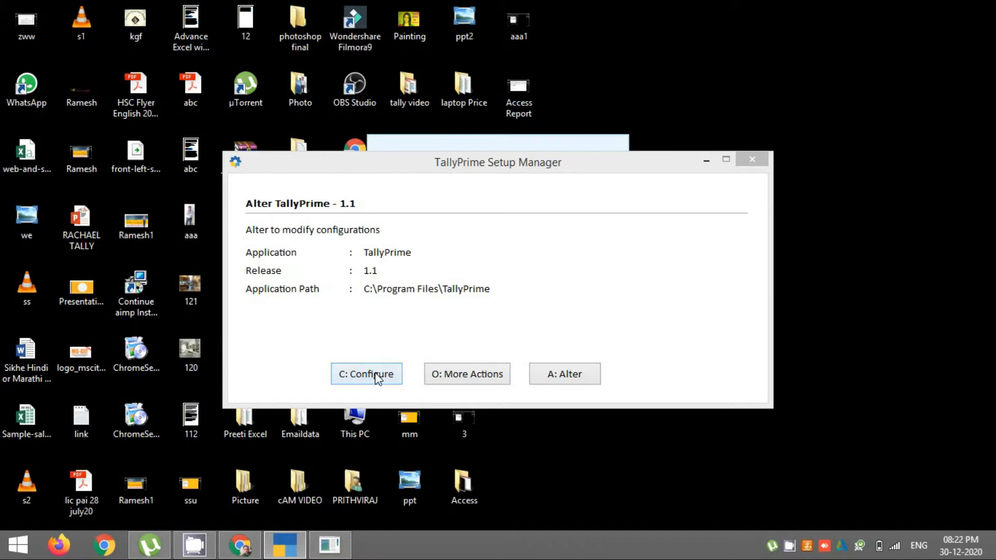
pyautogui.click(376, 373)
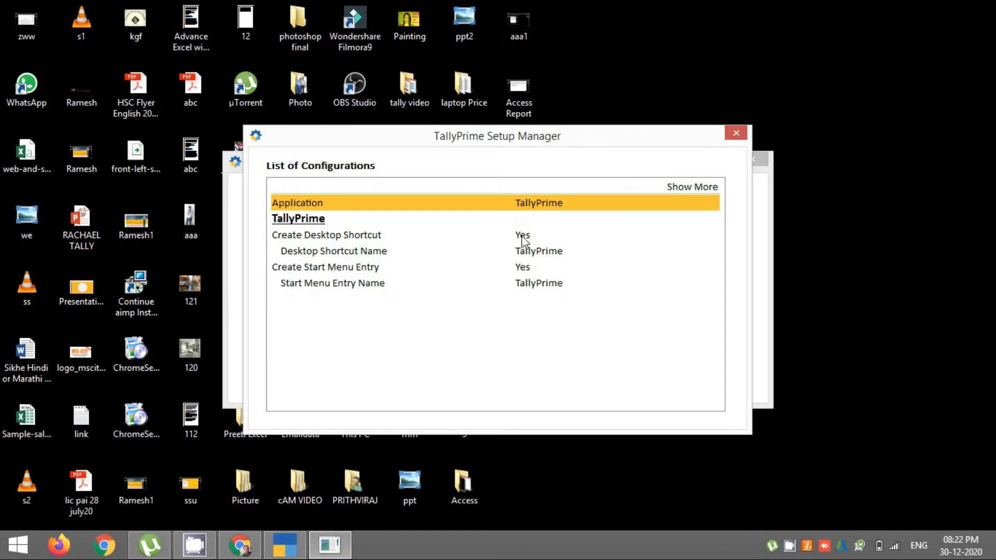
pyautogui.click(730, 134)
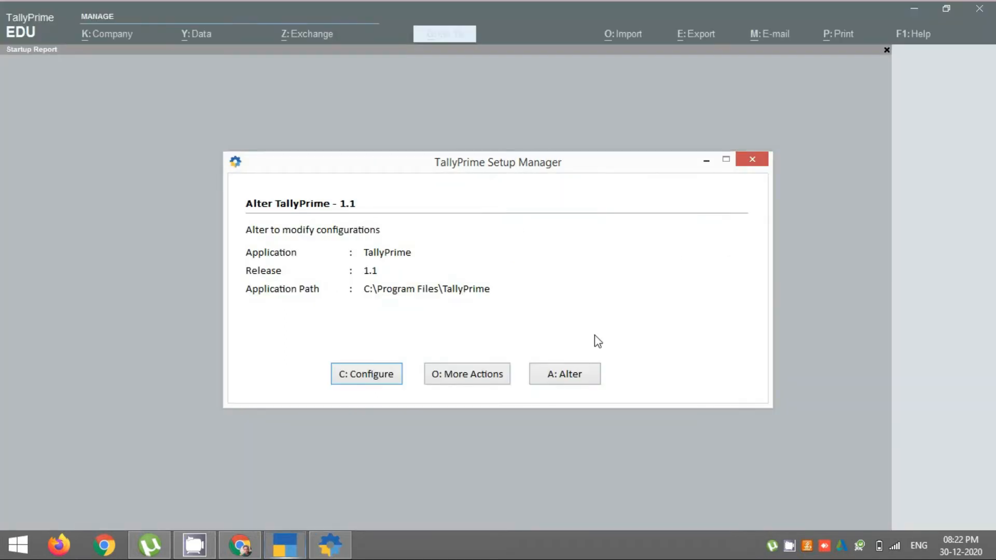
pyautogui.click(743, 156)
pyautogui.click(517, 310)
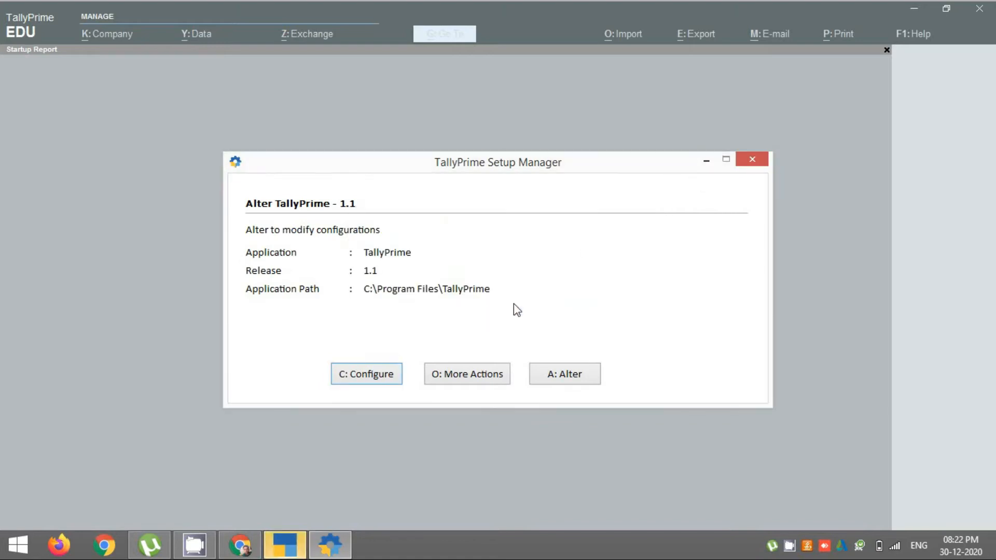
pyautogui.click(706, 160)
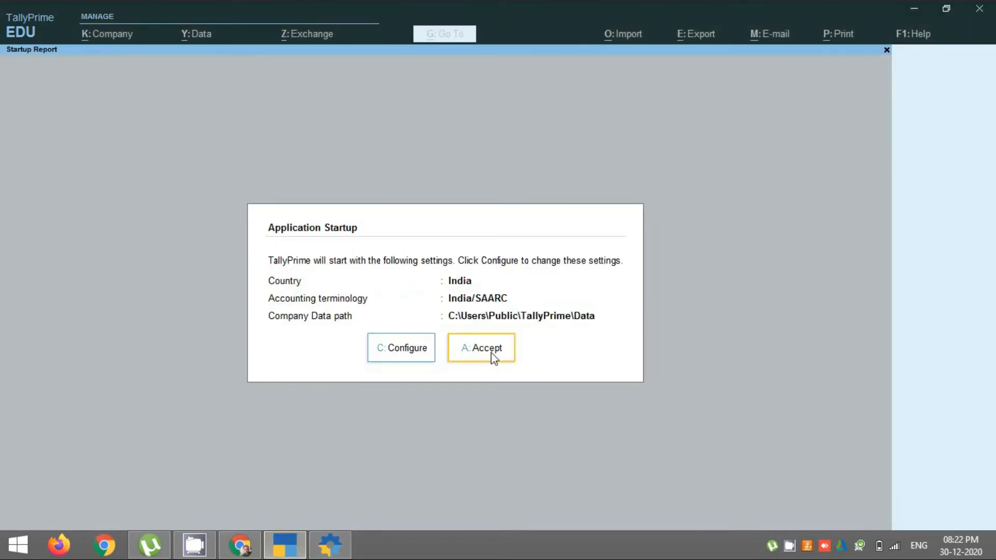
# Step: Accept the India startup settings and start TallyPrime in free Educational mode
pyautogui.click(493, 358)
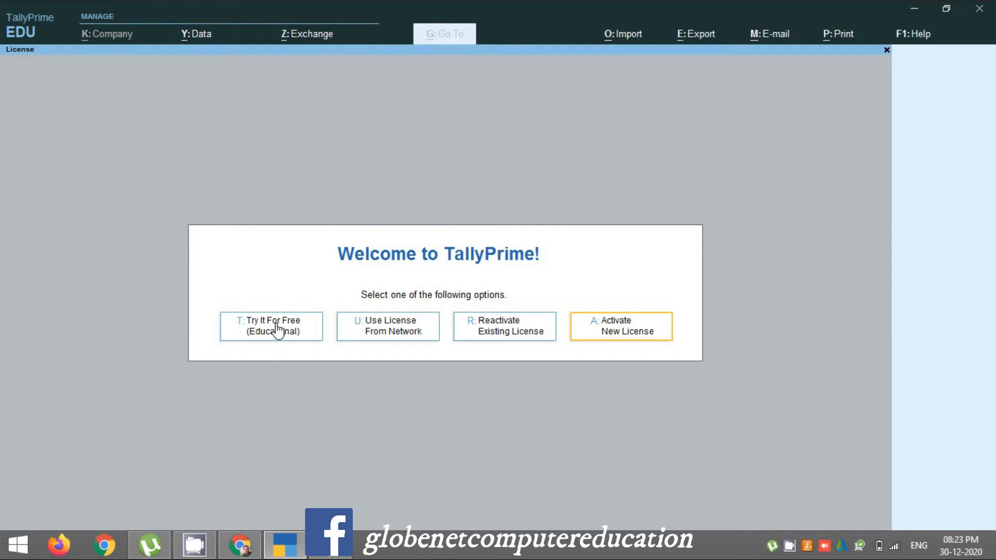
pyautogui.click(278, 330)
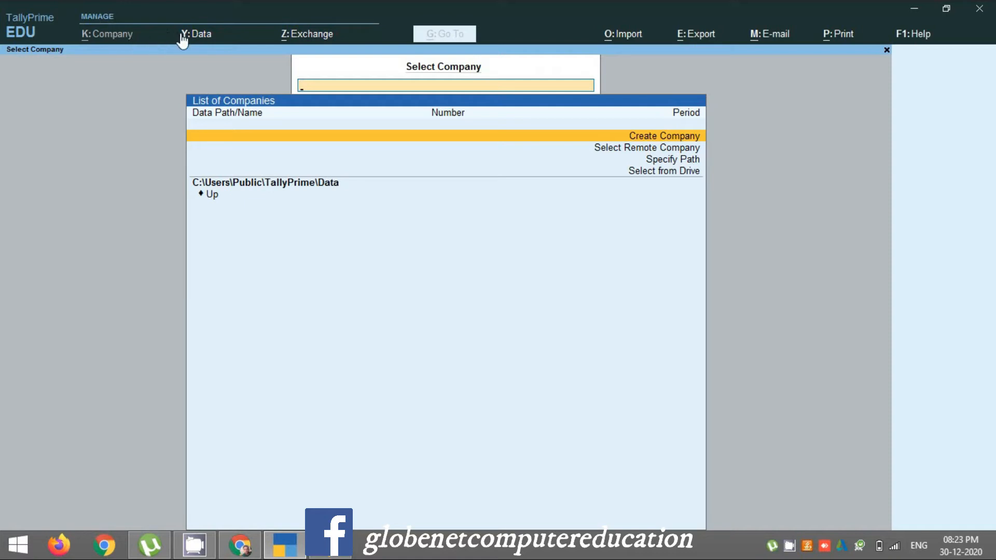
# Step: Browse the Data, Exchange, Import, Export and E-mail menus, then close them
pyautogui.click(197, 34)
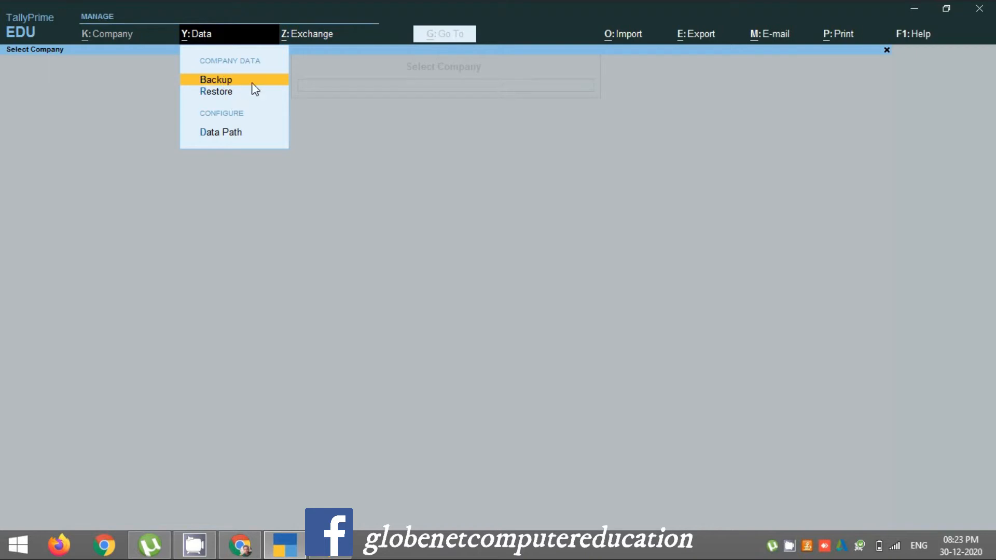
pyautogui.click(302, 34)
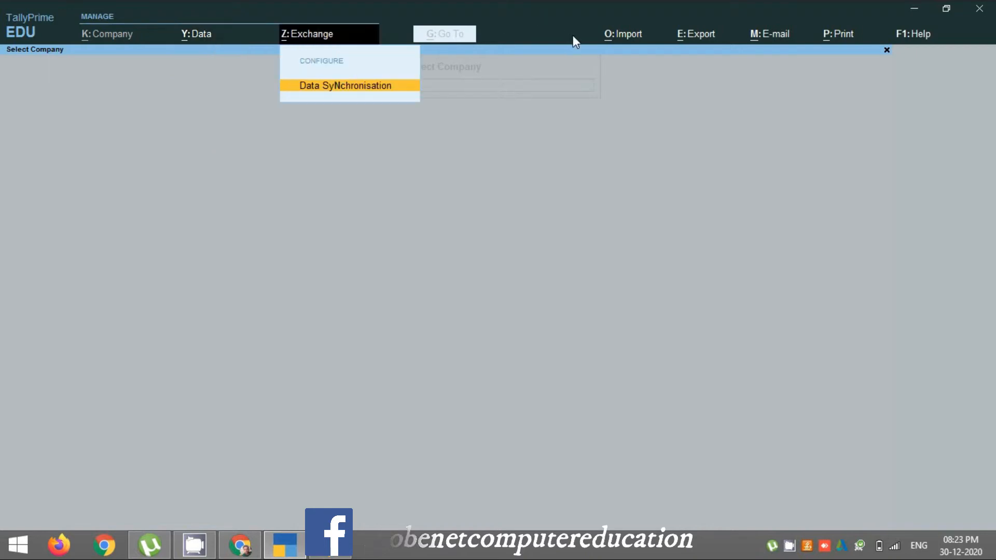
pyautogui.click(631, 40)
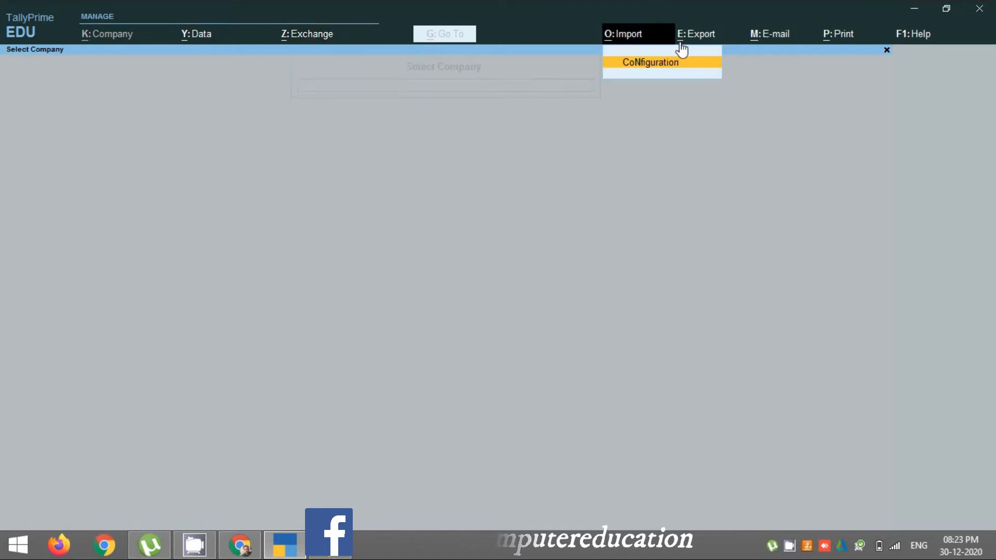
pyautogui.click(685, 42)
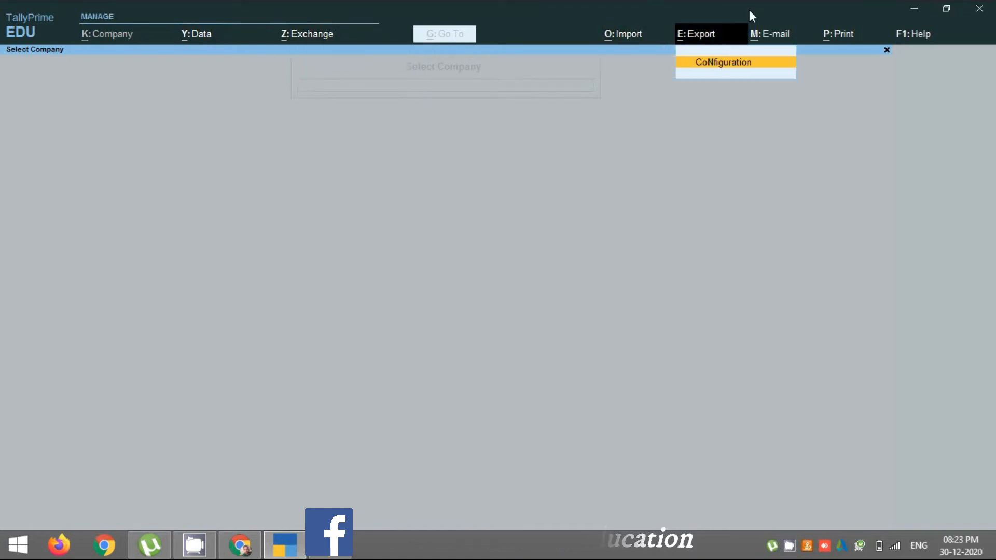
pyautogui.click(764, 39)
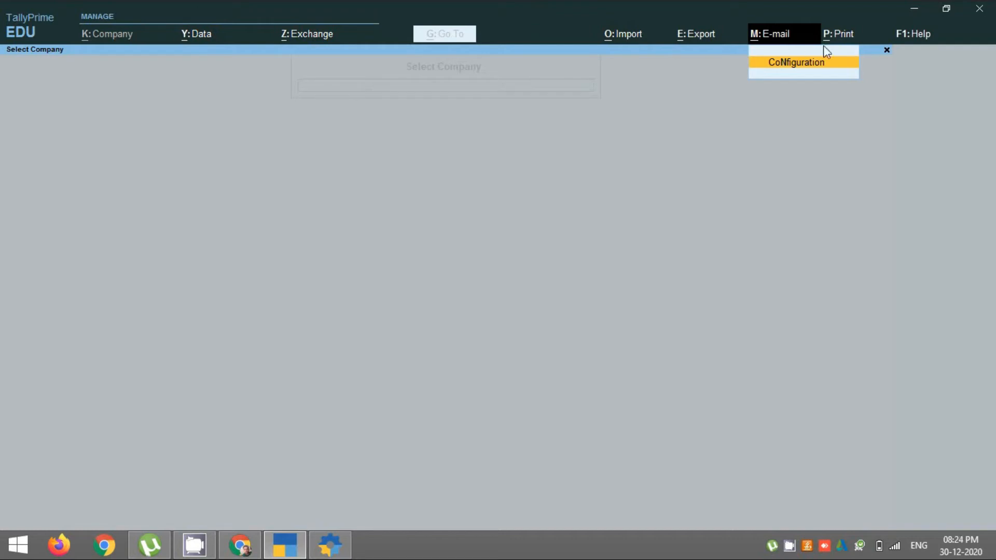
pyautogui.click(886, 50)
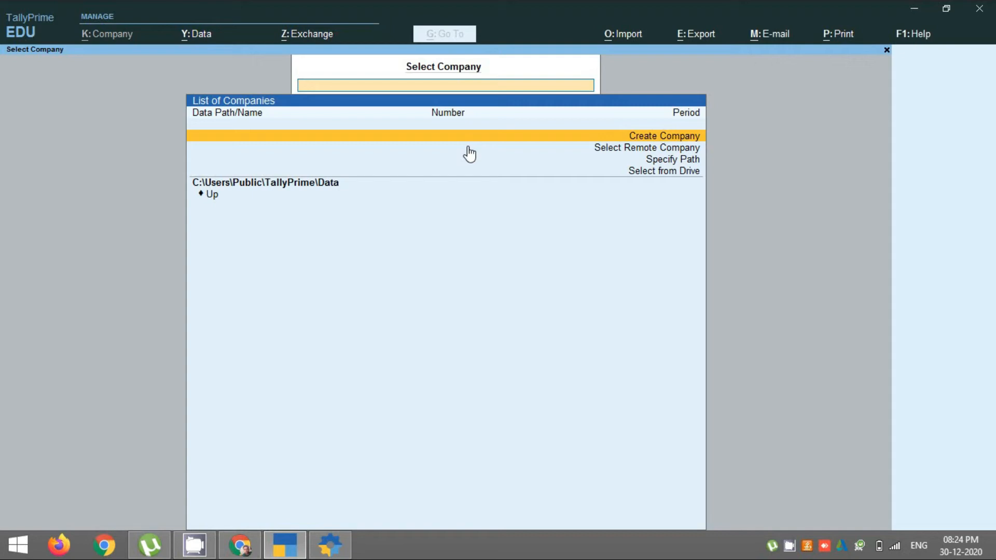
# Step: Create a company named 'Globenet Computer System', mailing name 'Globenet', with an address and state Maharashtra
pyautogui.click(516, 136)
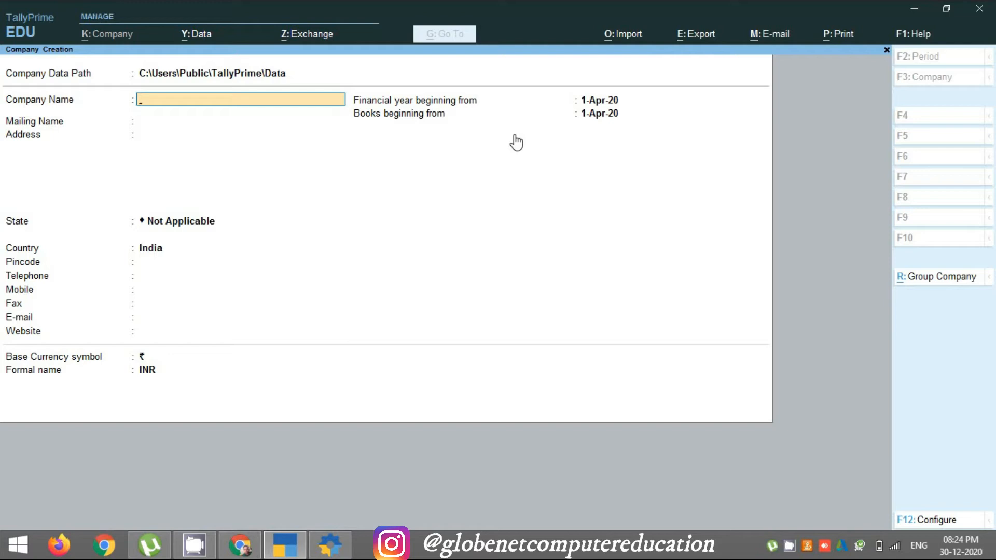
pyautogui.write('Globenet Computer System')
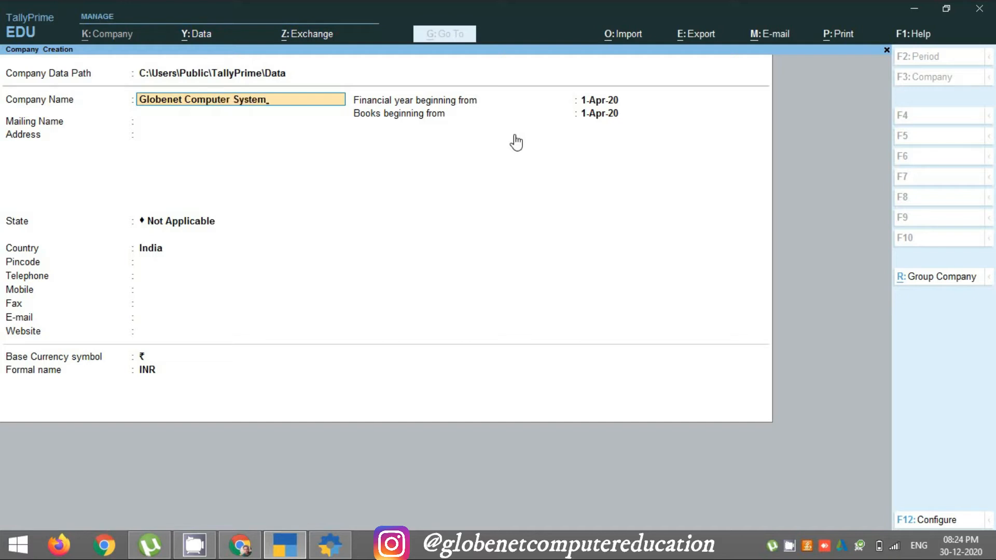
pyautogui.press('Return')
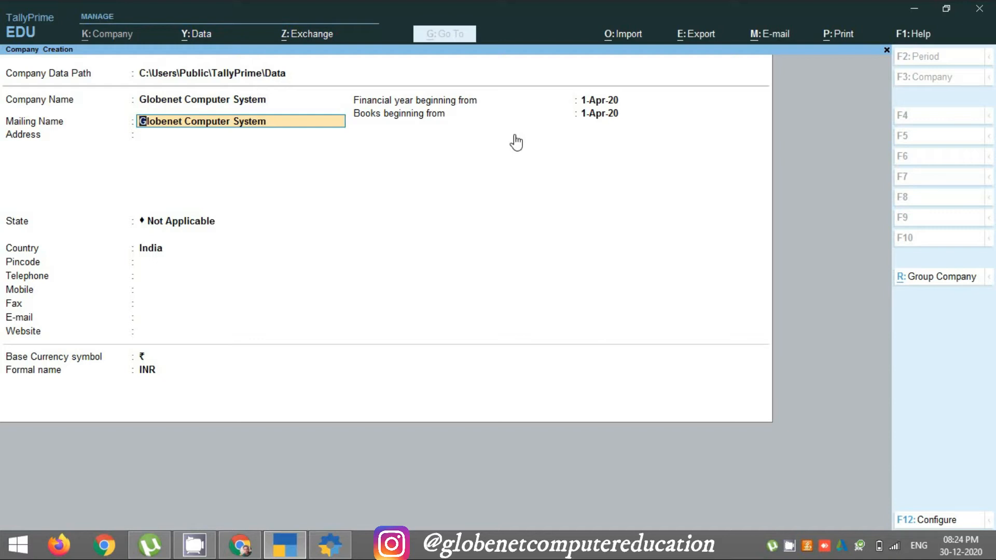
pyautogui.write('Globenet')
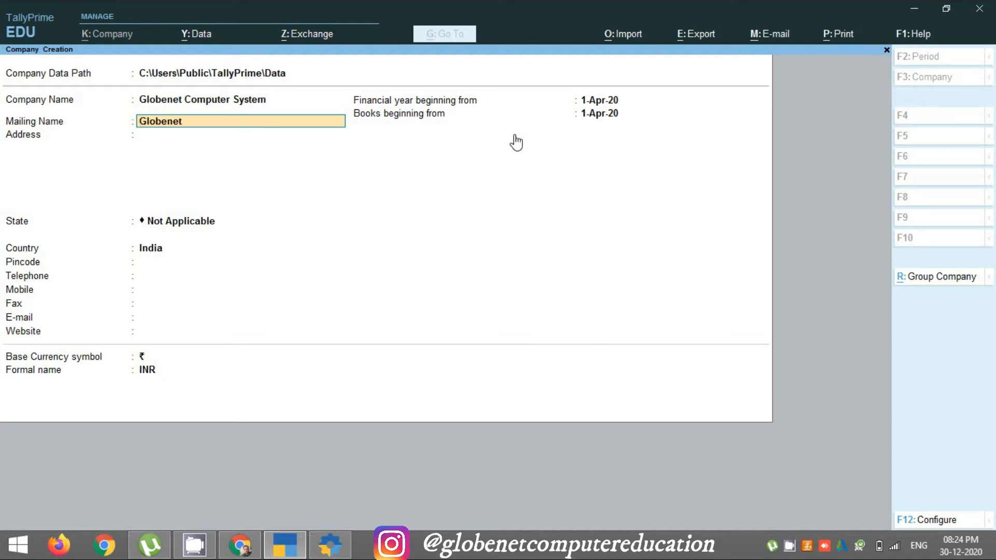
pyautogui.press('Return')
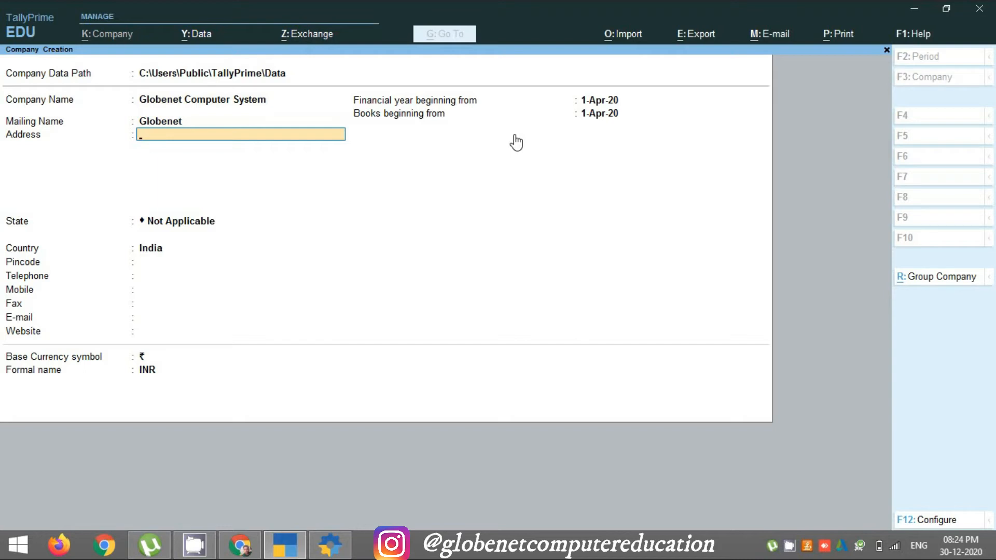
pyautogui.write('Xyz')
pyautogui.press('Return')
pyautogui.press('Return')
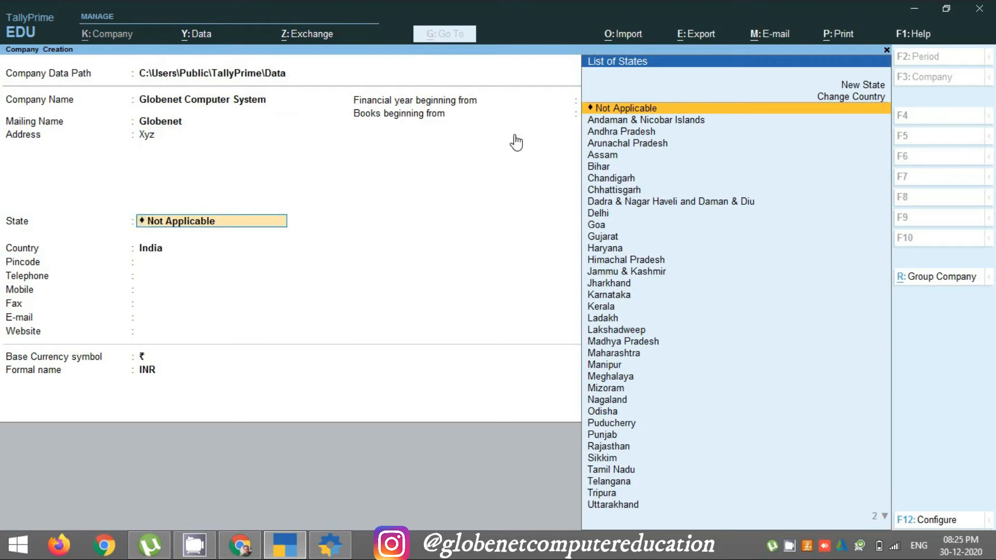
pyautogui.write('Maha')
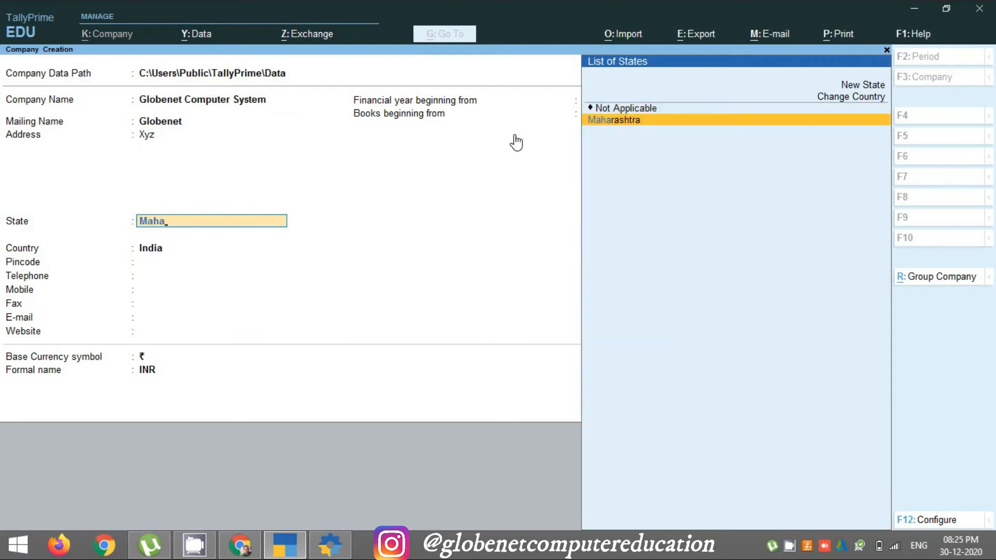
pyautogui.press('Return')
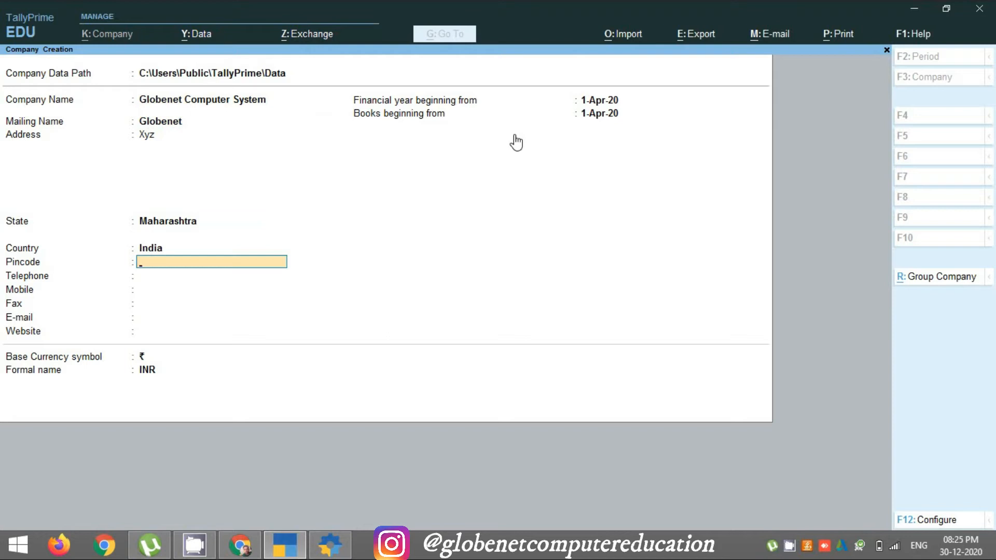
# Step: Enter the company's pincode, telephone, mobile and fax numbers
pyautogui.write('400023')
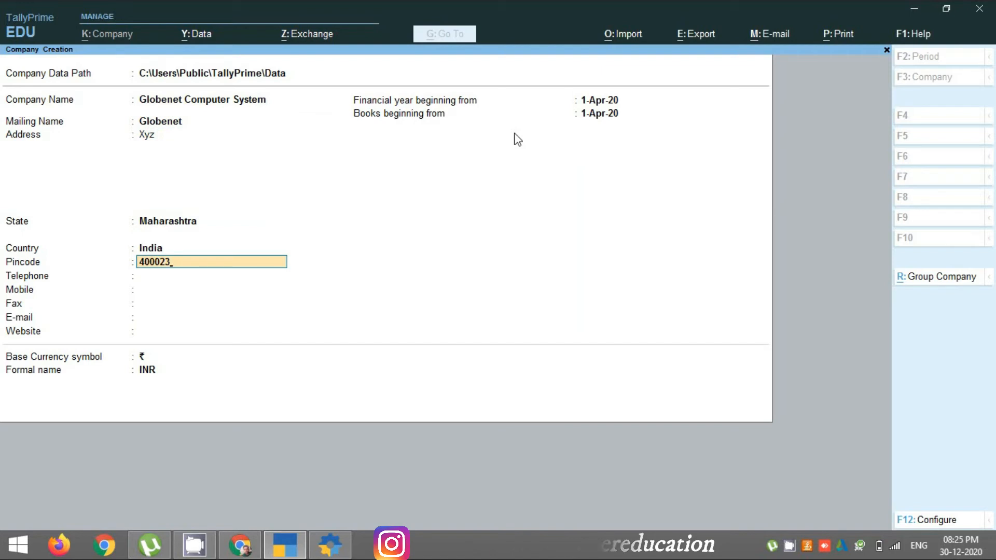
pyautogui.press('Return')
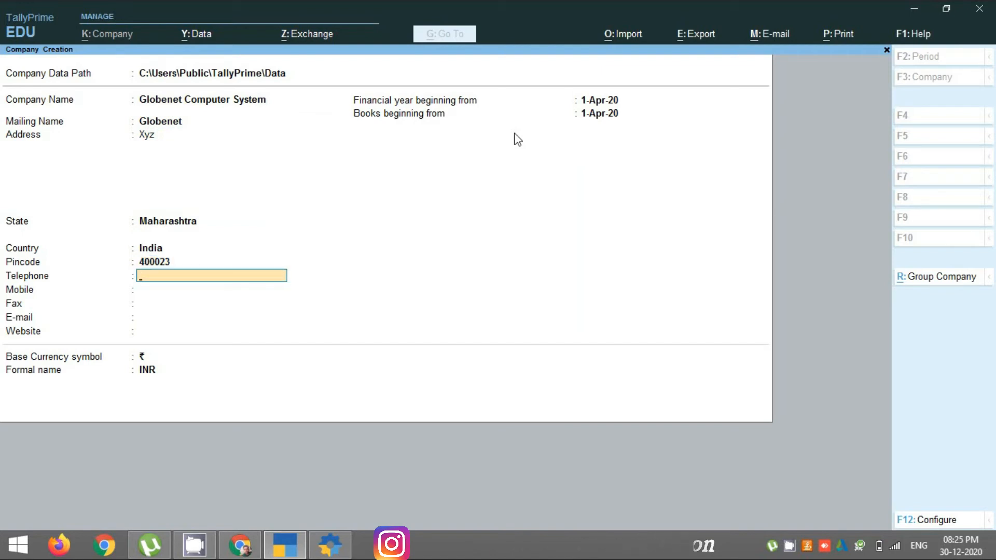
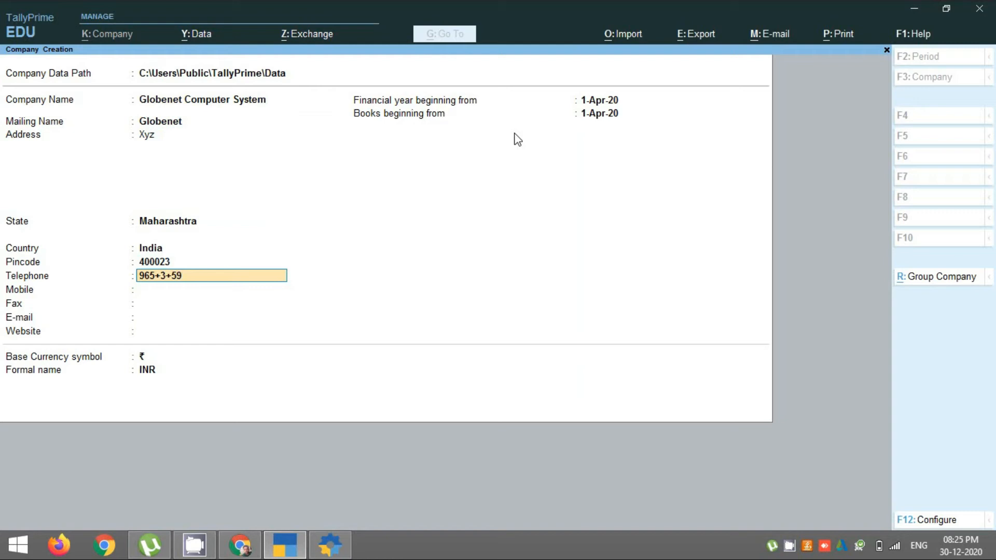
pyautogui.press('Return')
pyautogui.write('546132846')
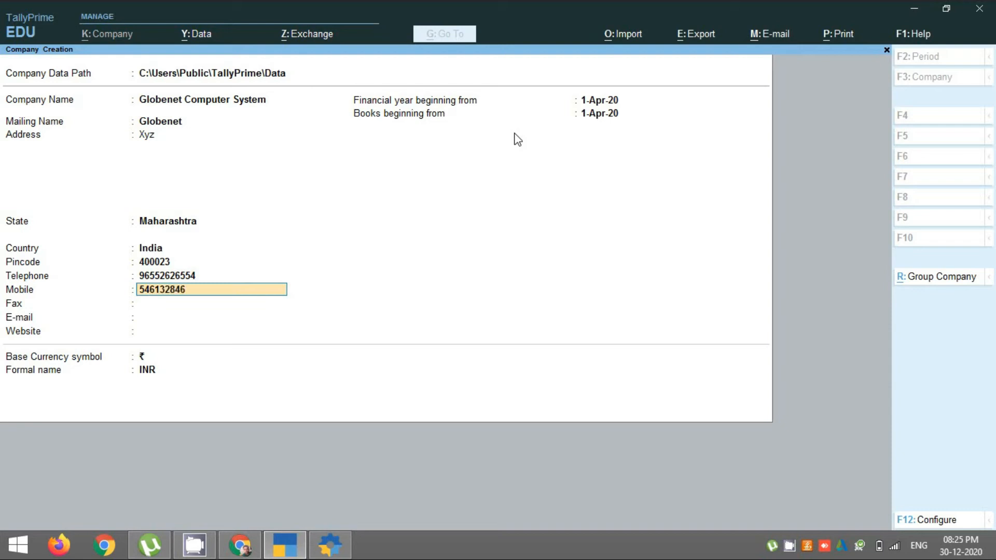
pyautogui.press('Return')
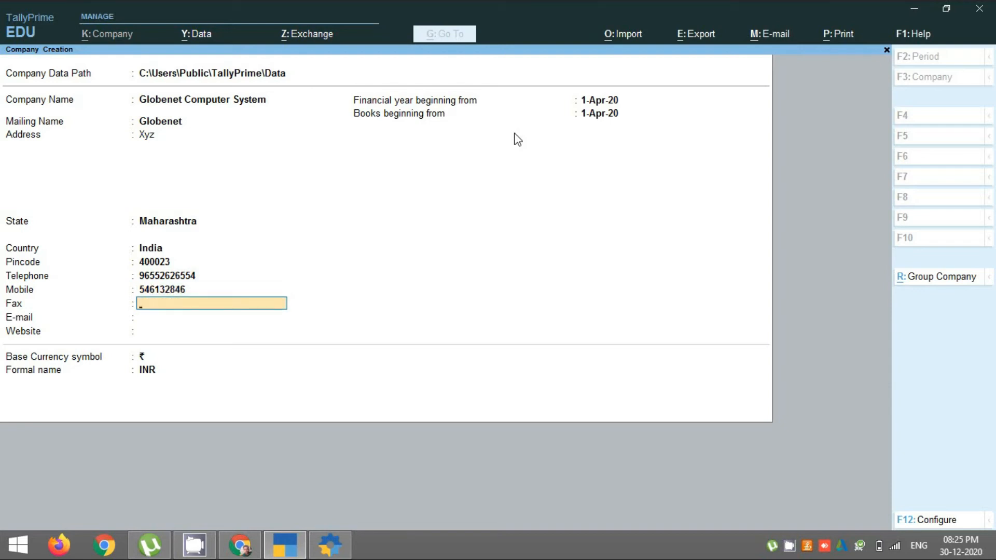
pyautogui.write('Dkjc554')
pyautogui.press('Return')
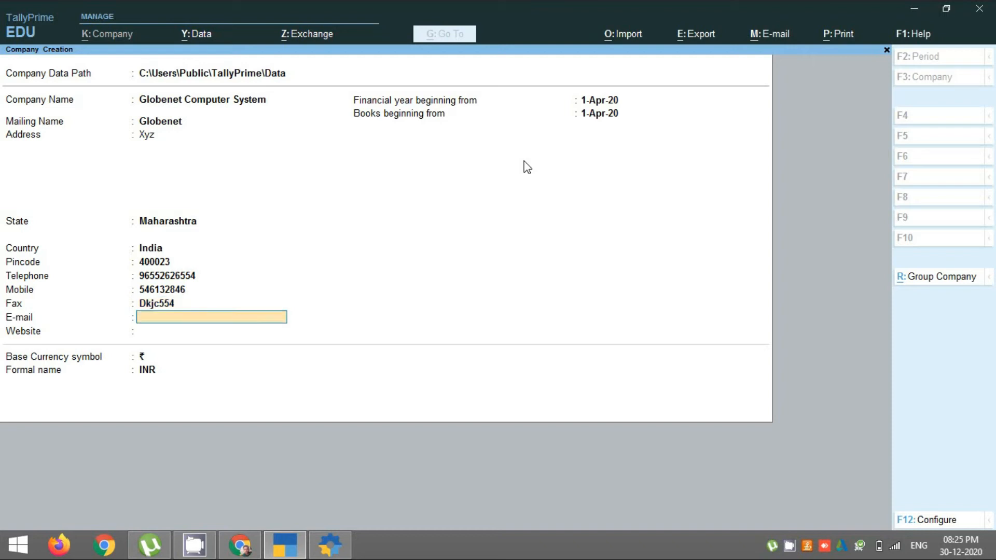
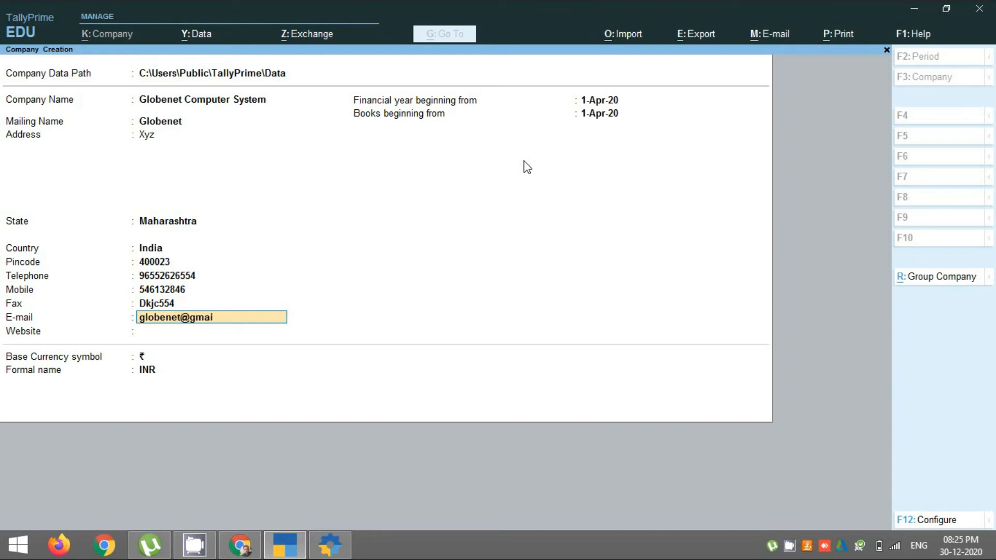
# Step: Add the company e-mail and website, keeping 1-Apr-20 financial year, books start and ₹ currency
pyautogui.press('Return')
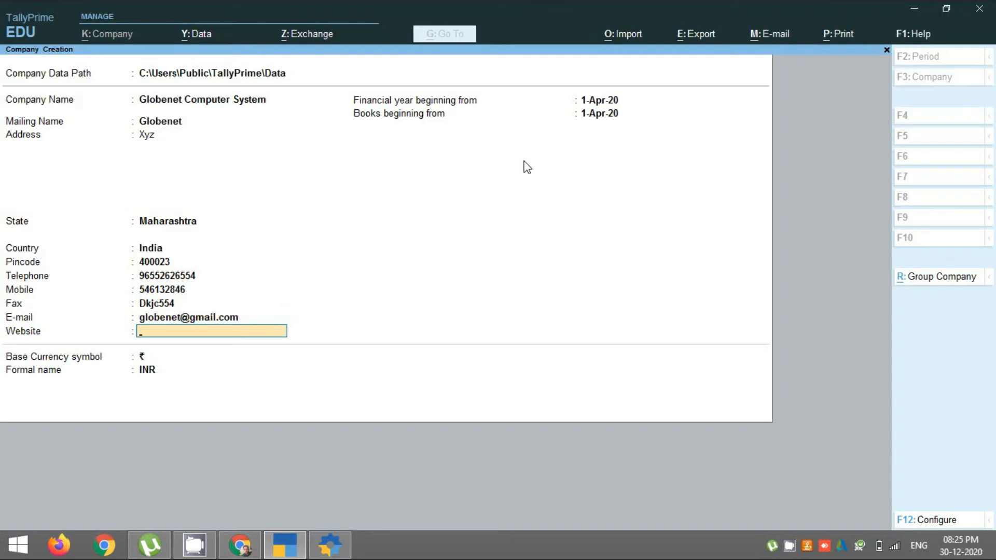
pyautogui.write('www,globen')
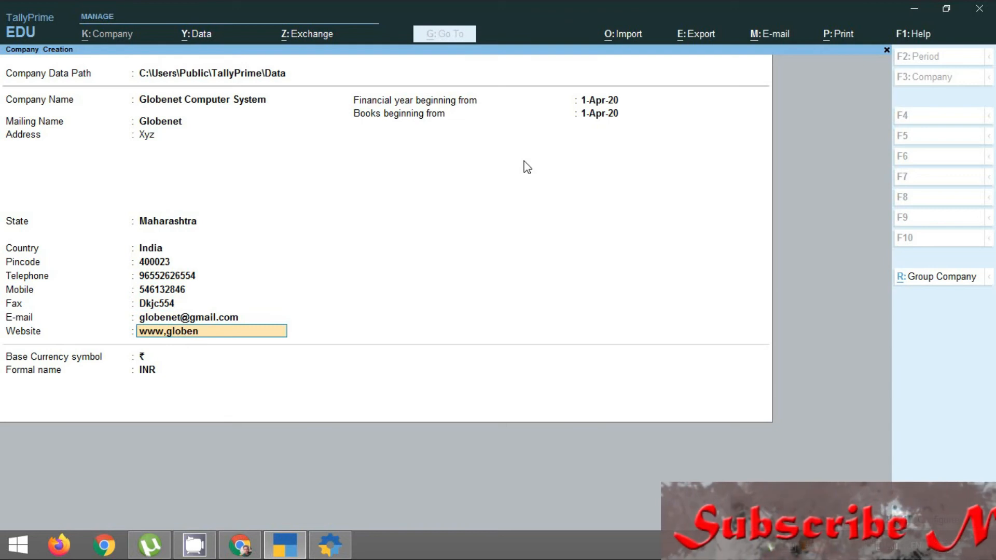
pyautogui.write('et.com')
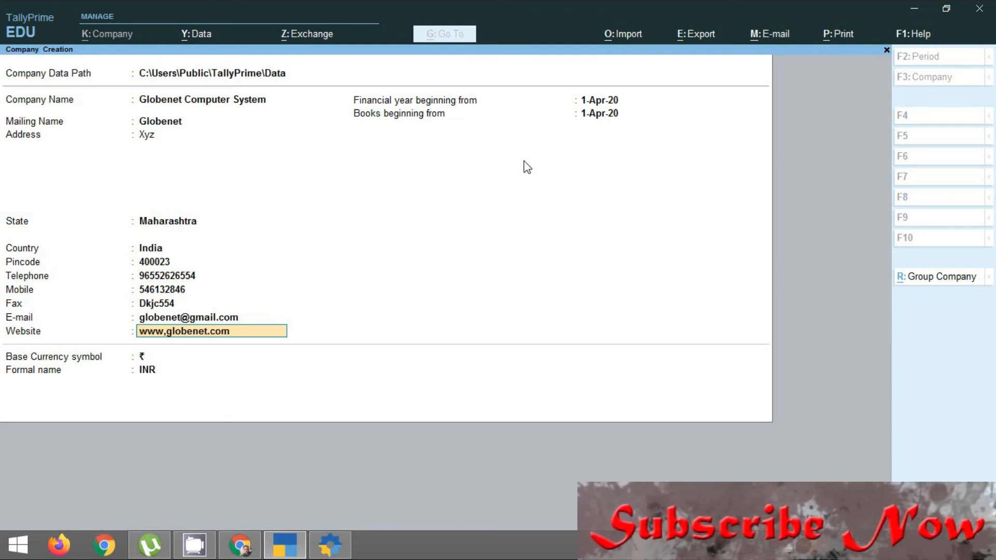
pyautogui.press('Return')
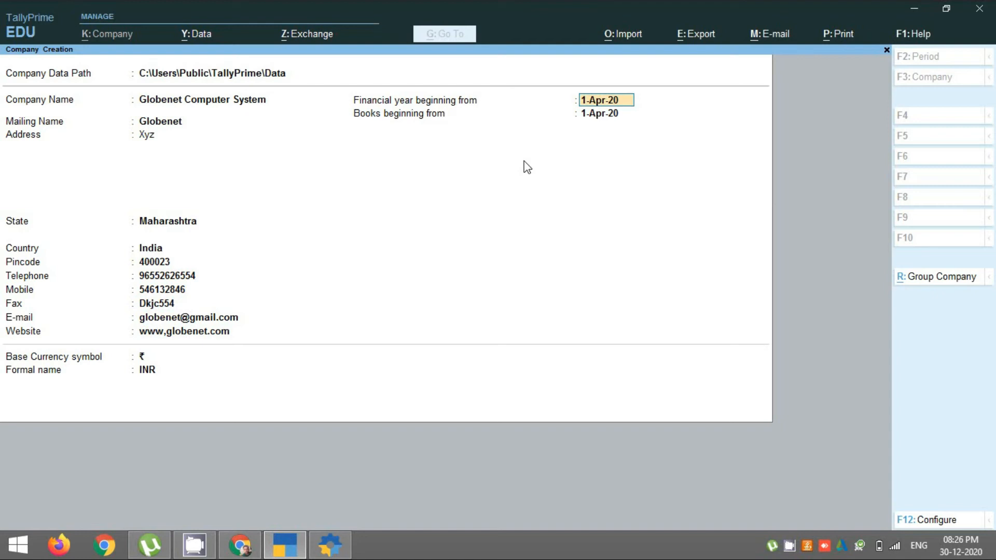
pyautogui.press('Return')
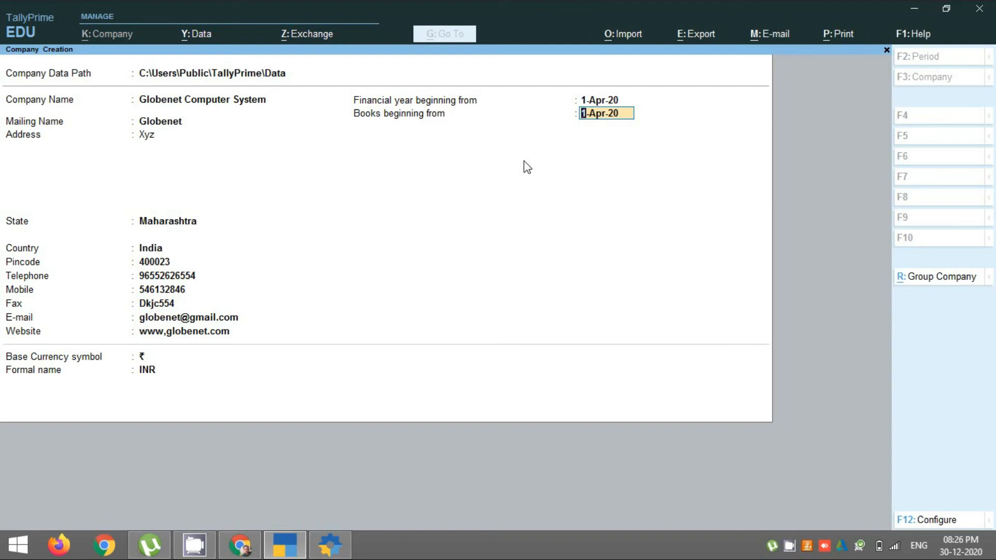
pyautogui.press('Return')
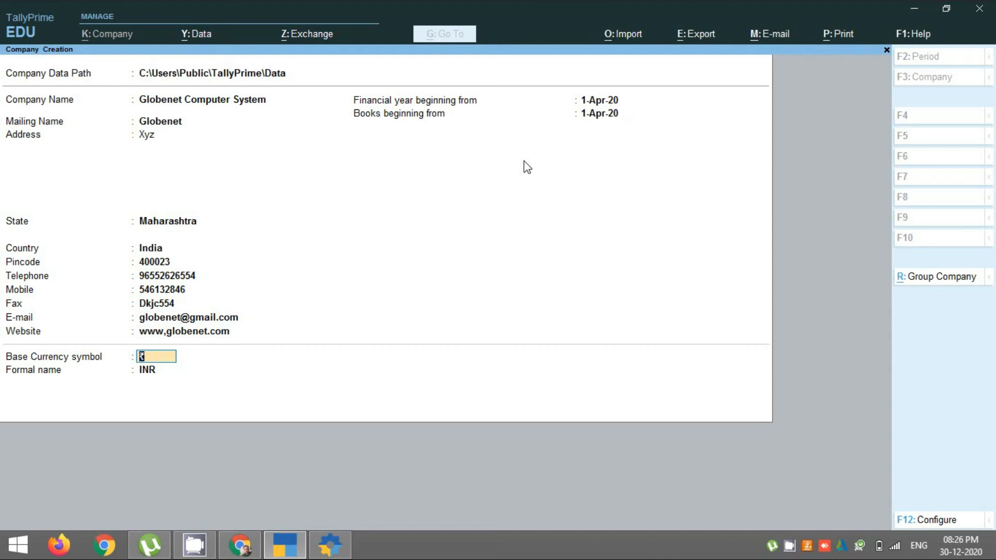
pyautogui.press('Return')
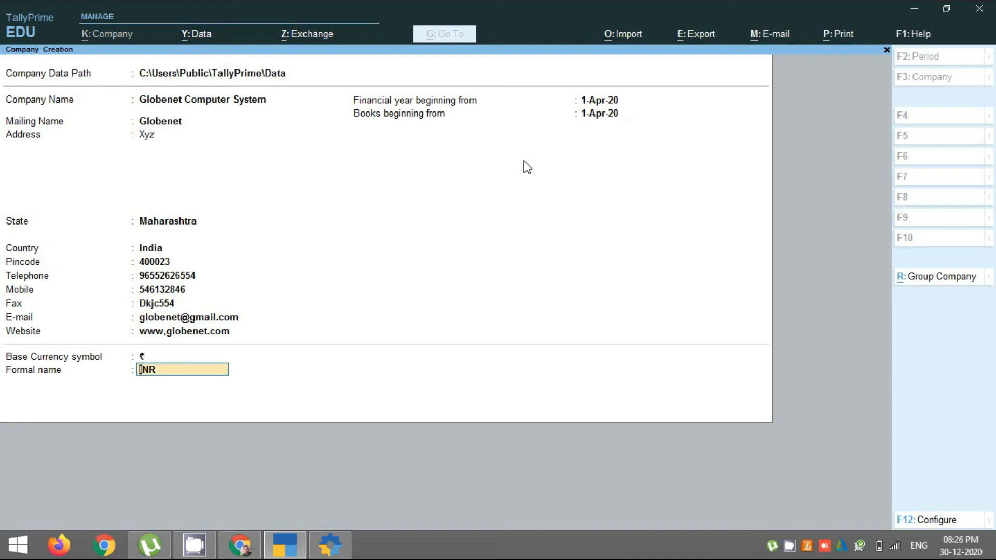
# Step: Save the company with Maintain Accounts and bill-wise entry on, and bring up GST details
pyautogui.press('Return')
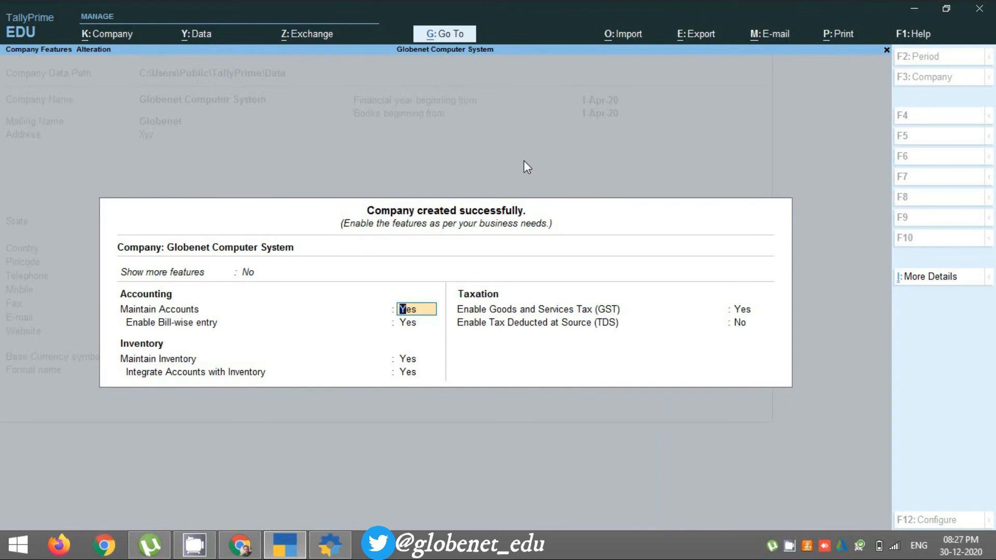
pyautogui.press('Return')
pyautogui.press('Return')
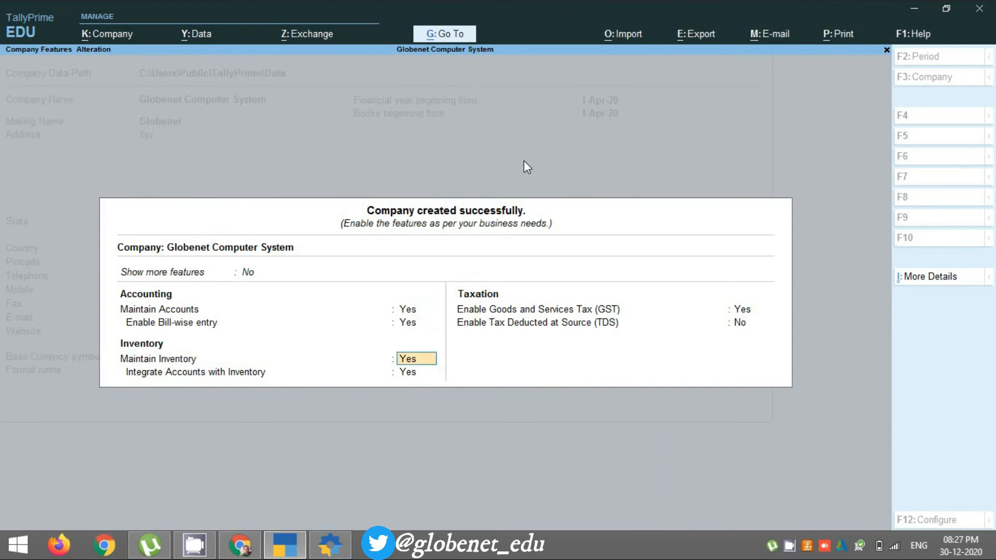
pyautogui.press('Return')
pyautogui.press('Return')
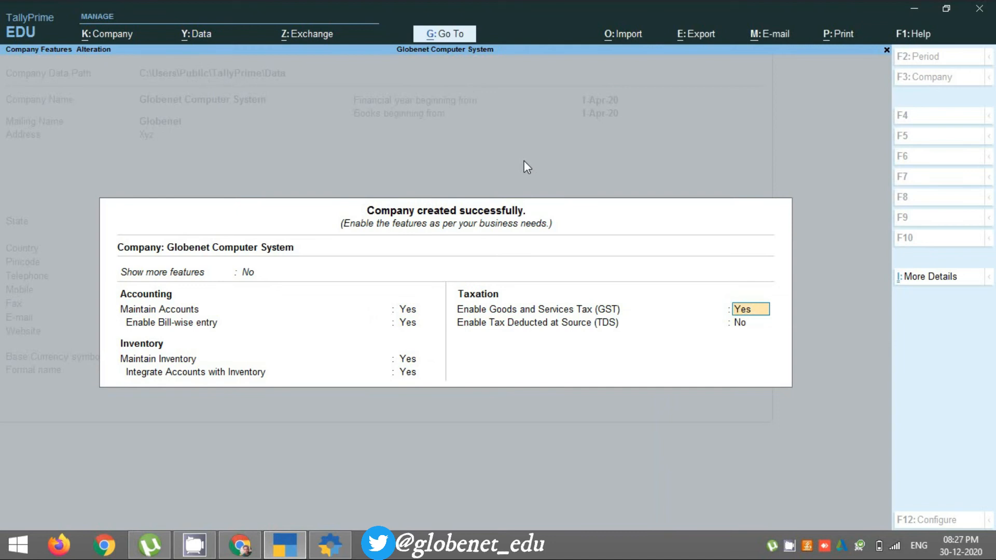
pyautogui.press('Return')
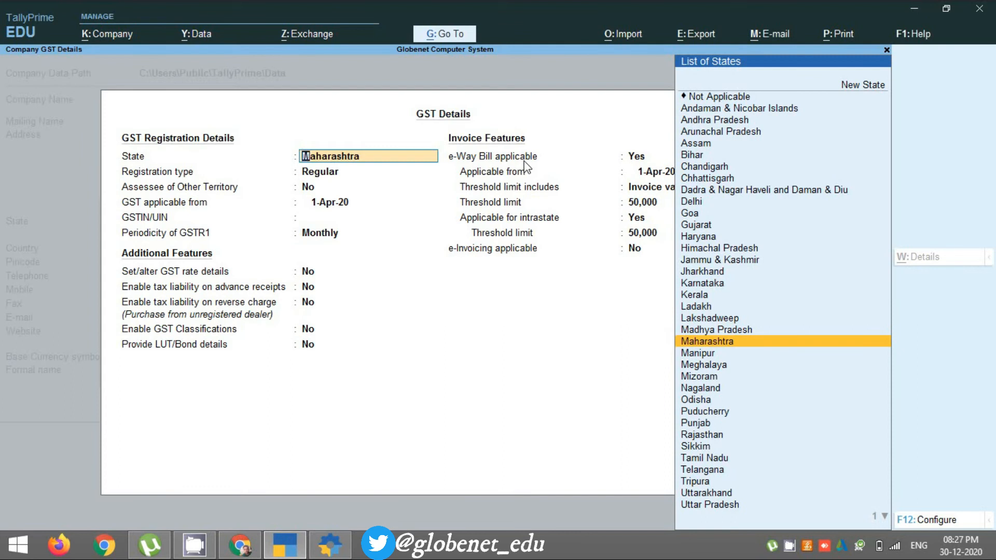
# Step: Keep Maharashtra and Regular registration from 1-Apr-20, and enter the company's GSTIN
pyautogui.press('Return')
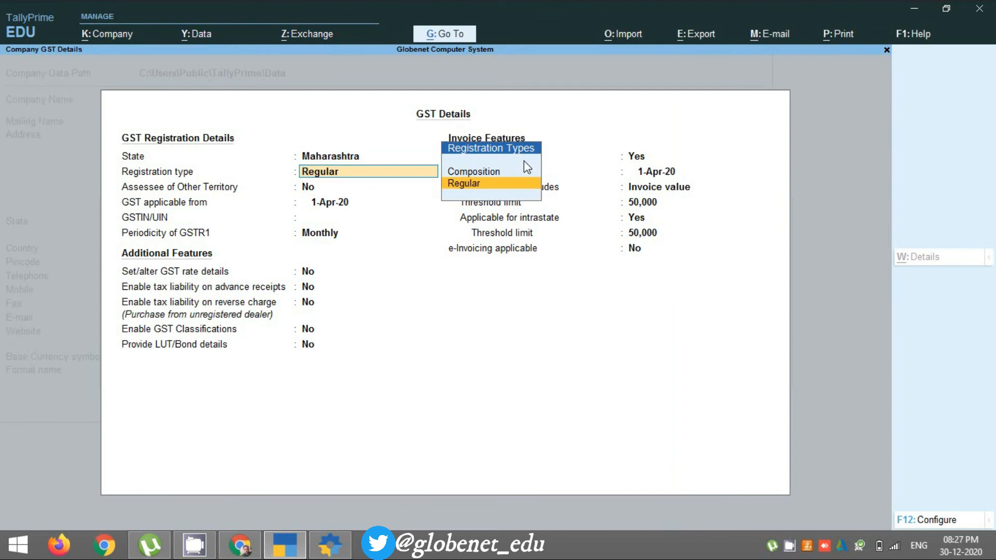
pyautogui.press('Return')
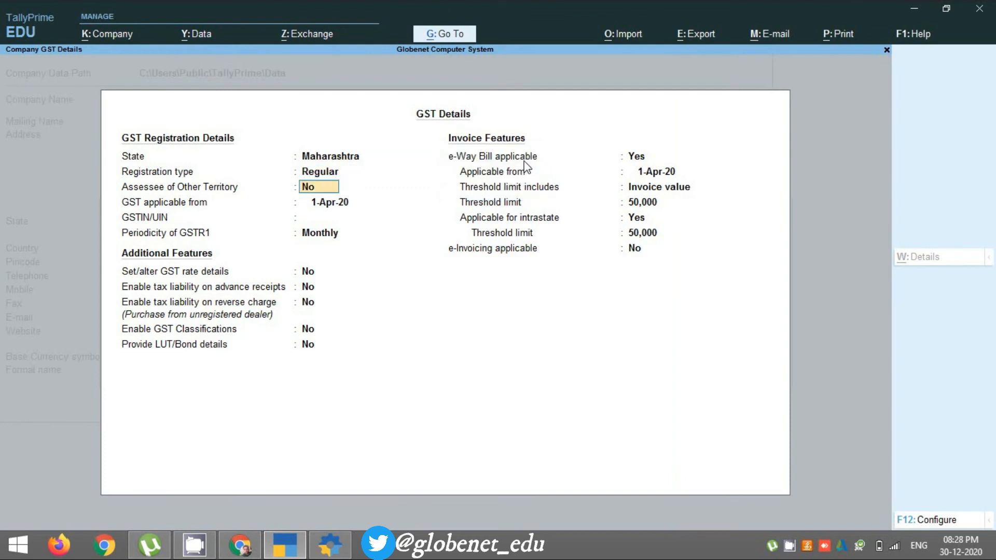
pyautogui.press('Return')
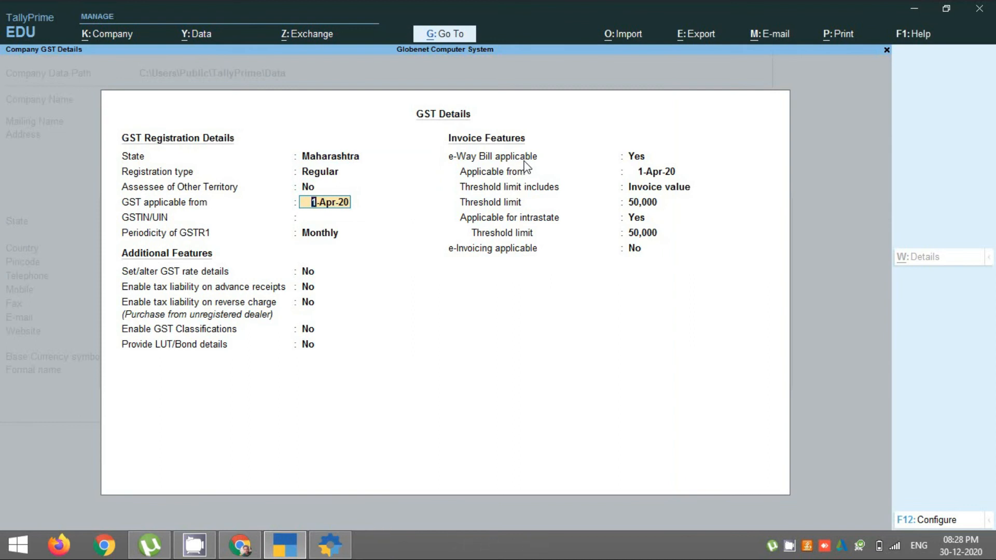
pyautogui.press('Return')
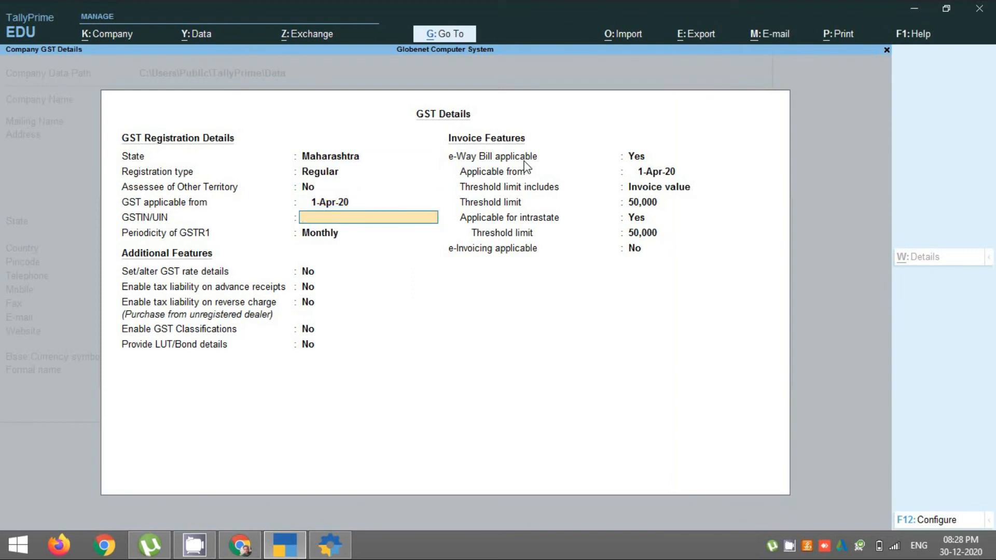
pyautogui.write('IHFENDOEKF5265')
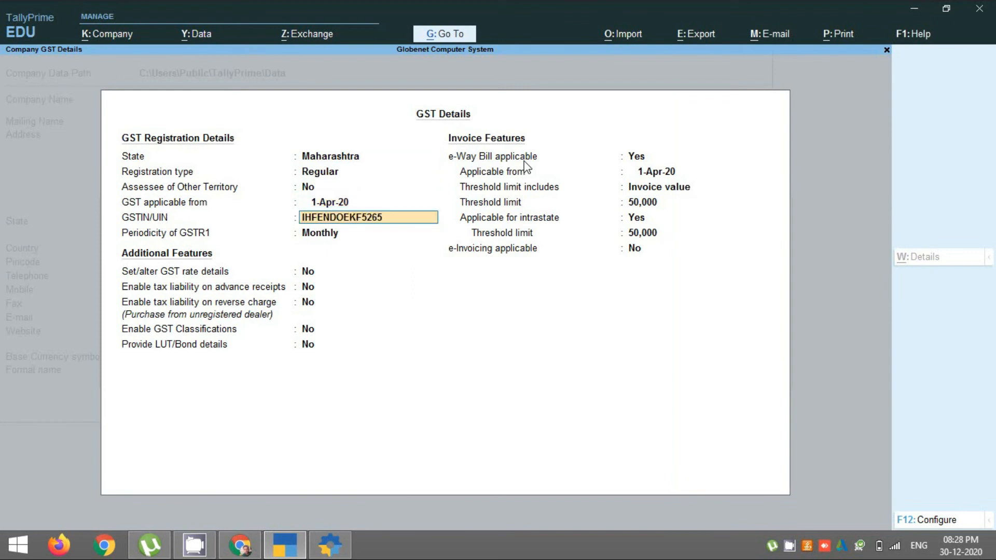
pyautogui.press('Return')
pyautogui.press('Return')
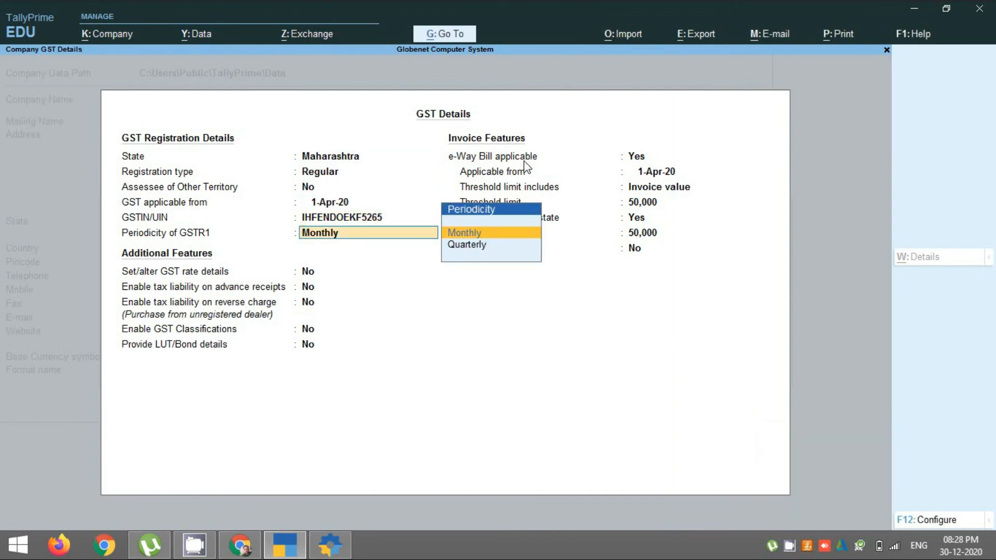
# Step: Set monthly GSTR1 and e-Way Bill from 1-Apr-20 with 50,000 invoice and intrastate thresholds
pyautogui.press('Return')
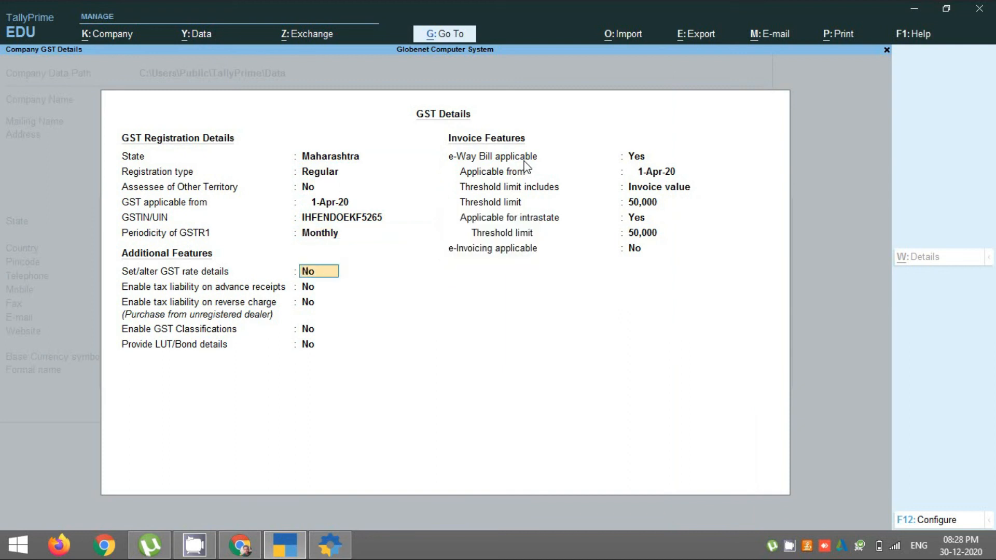
pyautogui.press('Return')
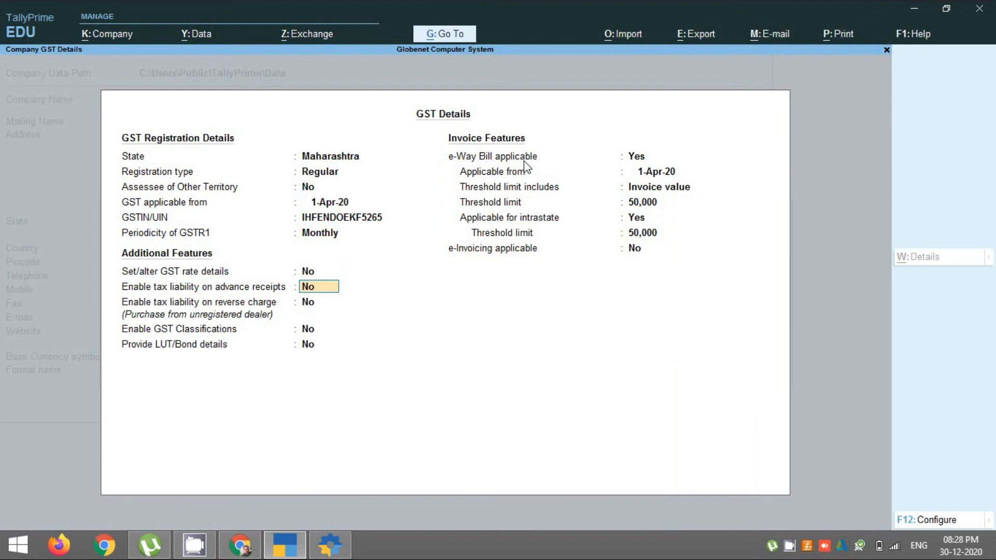
pyautogui.press('Return')
pyautogui.press('Return')
pyautogui.press('Return')
pyautogui.press('Return')
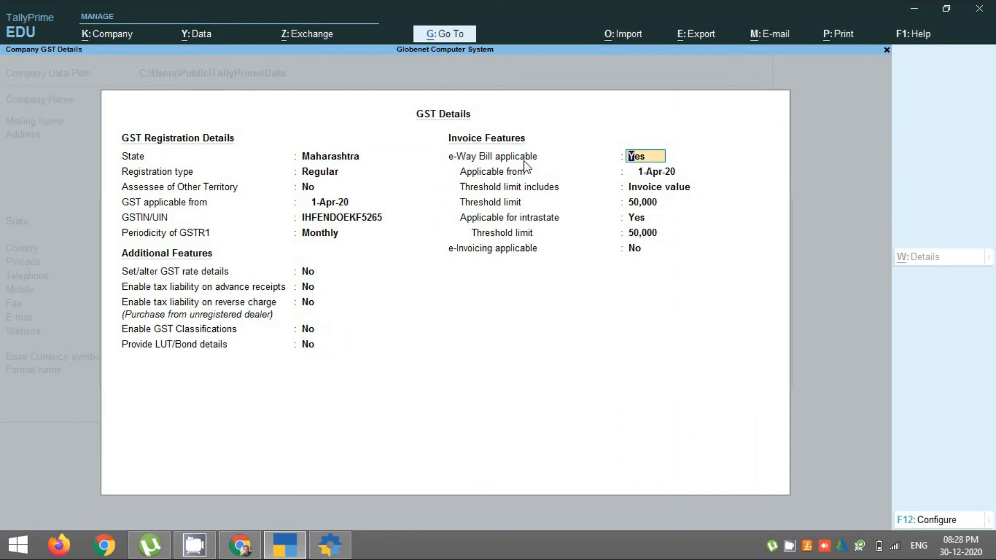
pyautogui.press('Return')
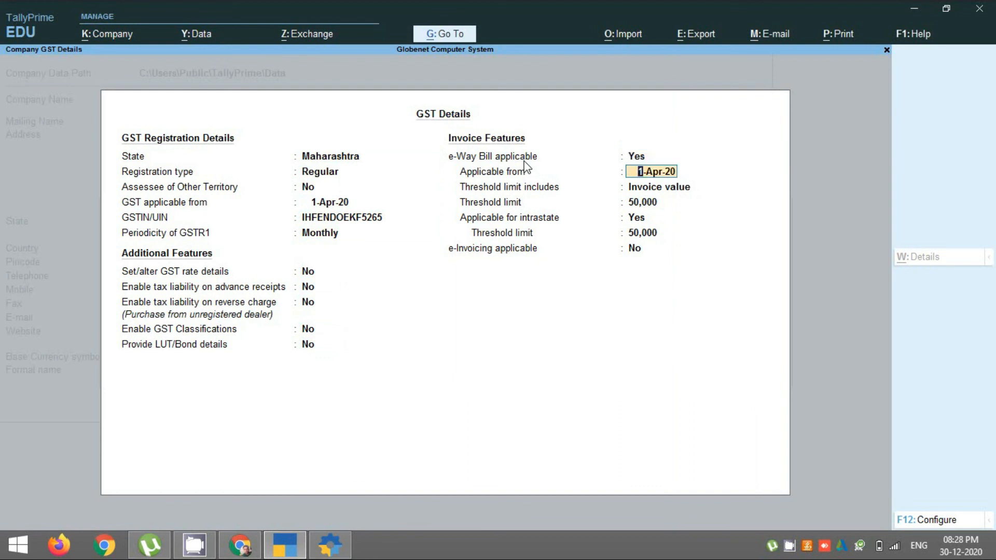
pyautogui.press('Return')
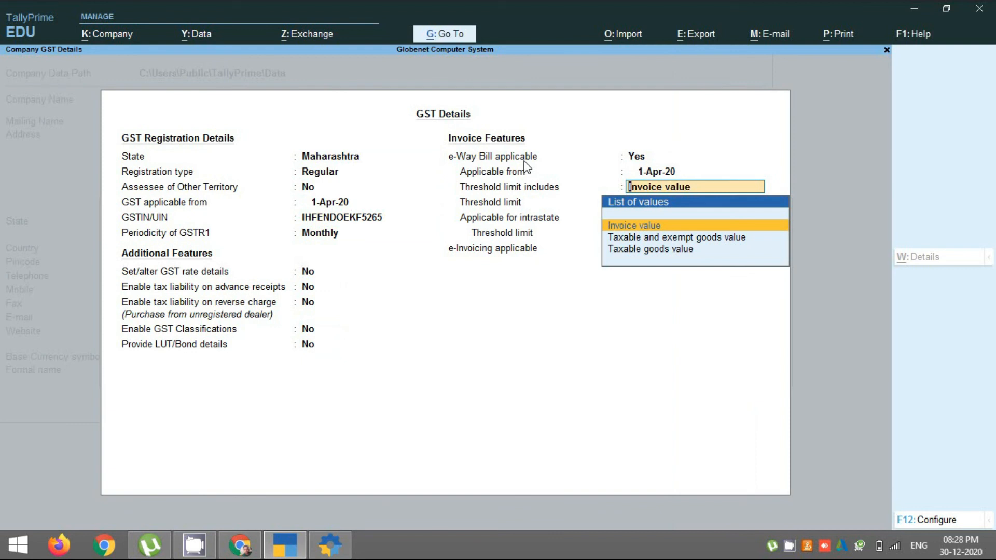
pyautogui.press('Return')
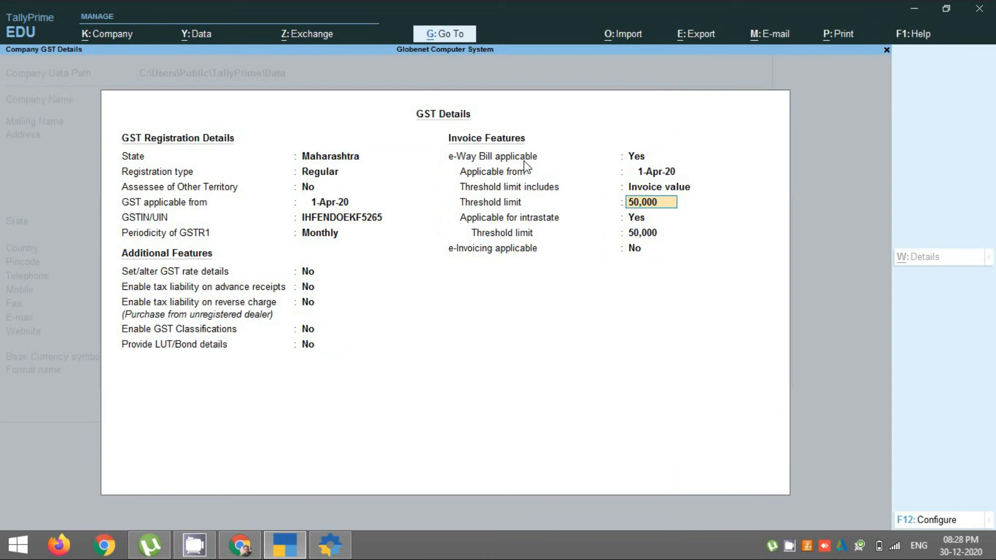
pyautogui.press('Return')
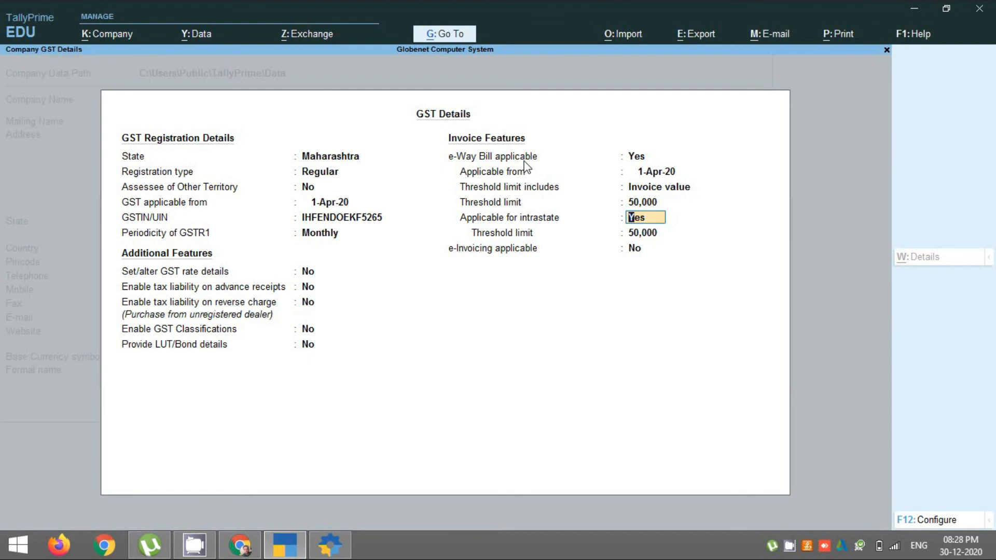
pyautogui.press('Return')
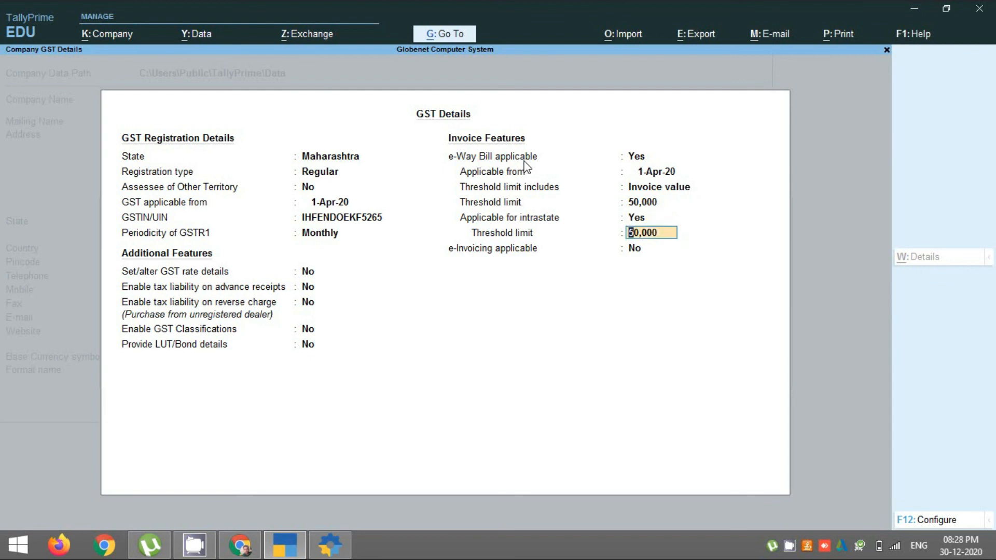
pyautogui.press('Return')
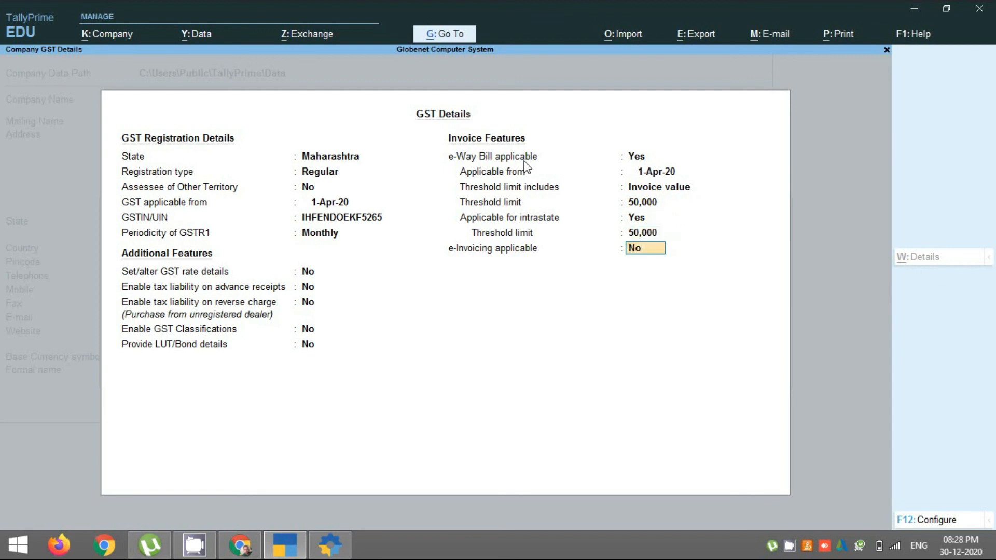
pyautogui.press('Return')
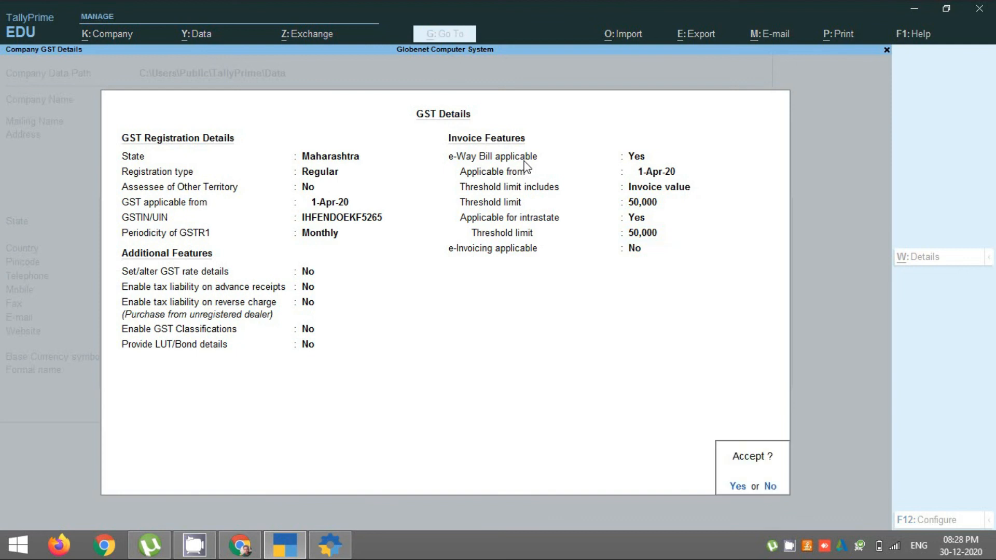
# Step: Accept the GST details and the company features
pyautogui.press('Return')
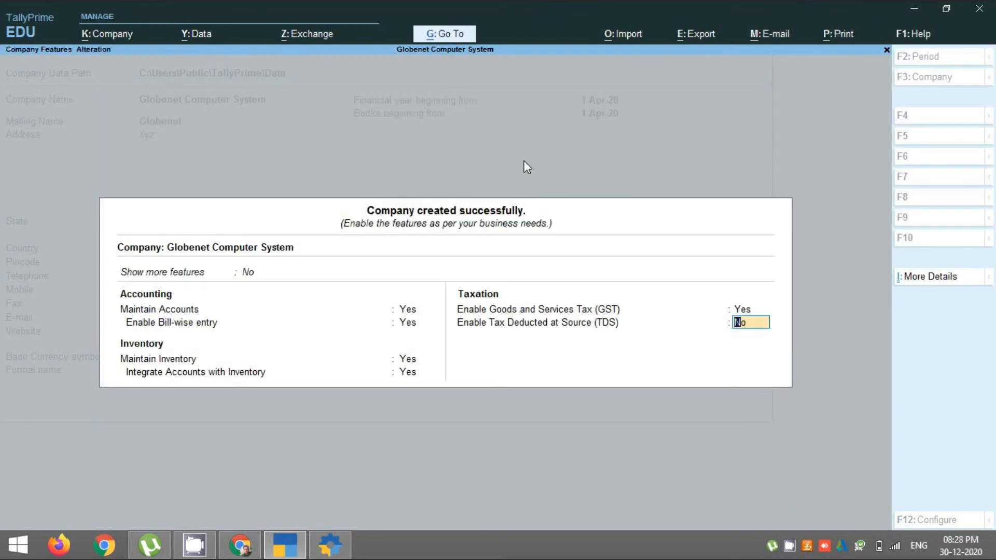
pyautogui.press('Return')
pyautogui.press('Return')
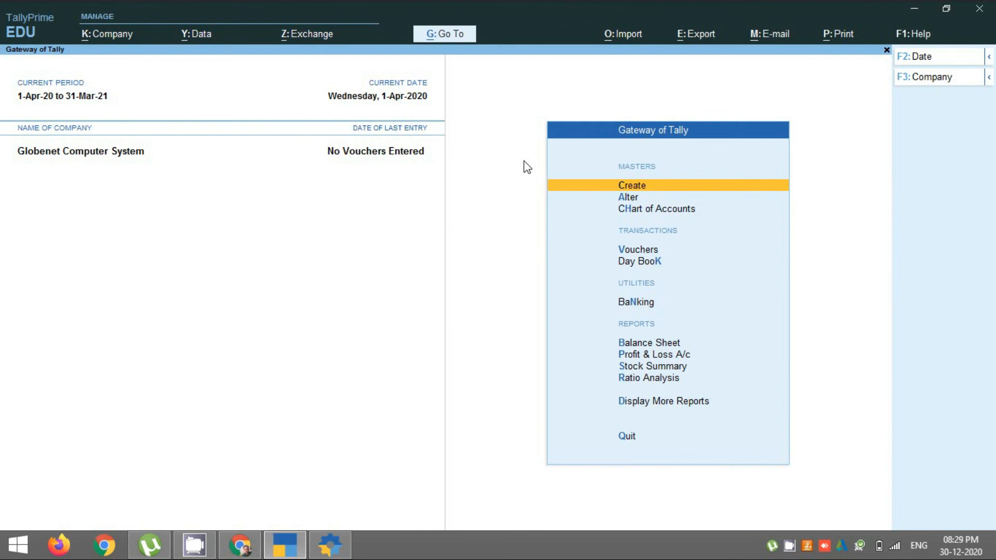